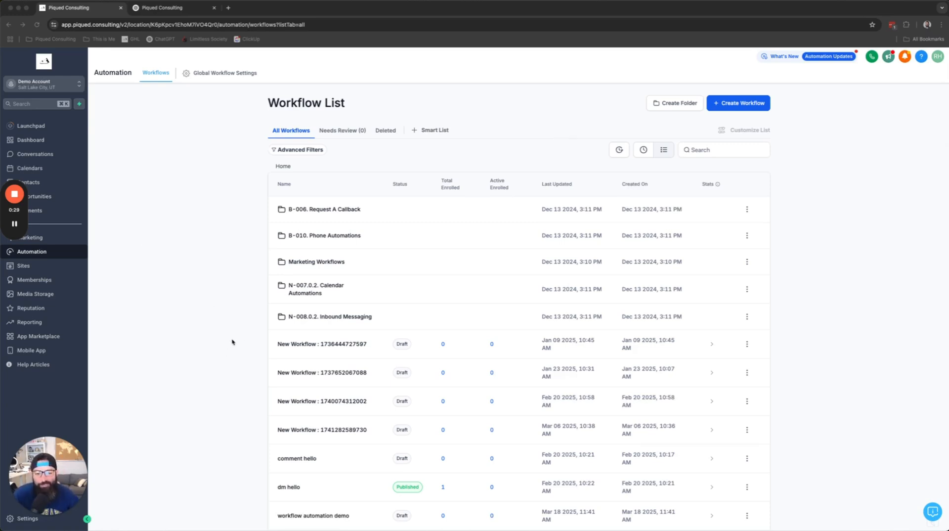
- Open the "workflow automation demo" workflow and review the settings of its Add Tag action
{"action": "scroll", "coordinate": [230, 349], "scroll_direction": "down", "scroll_amount": 2}
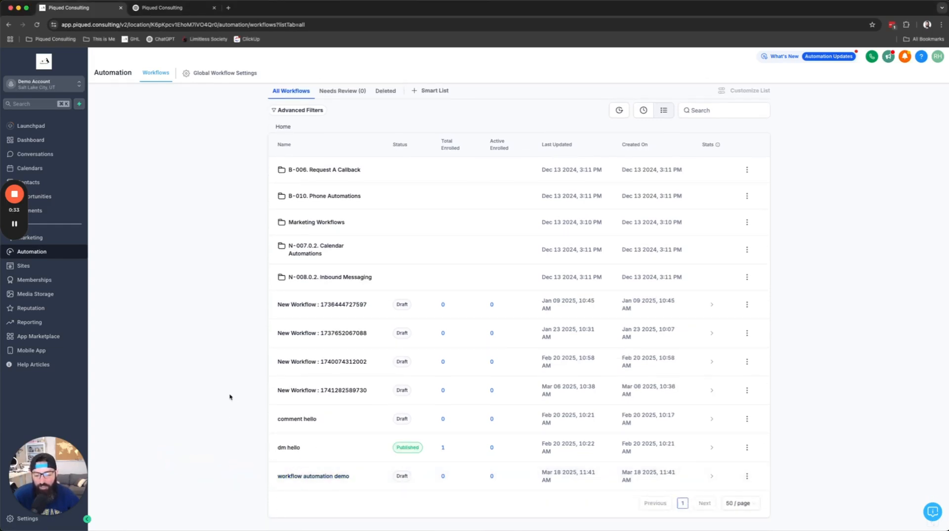
{"action": "left_click", "coordinate": [333, 478]}
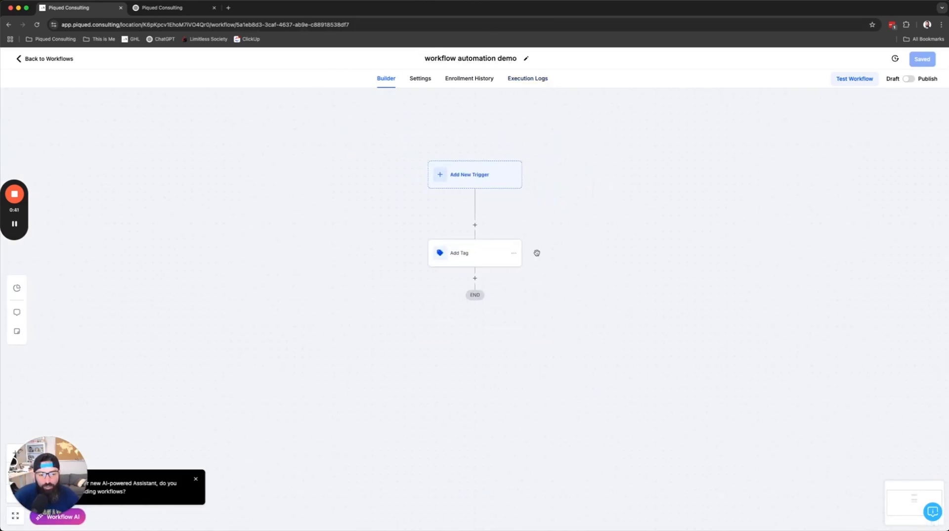
{"action": "left_click", "coordinate": [472, 257]}
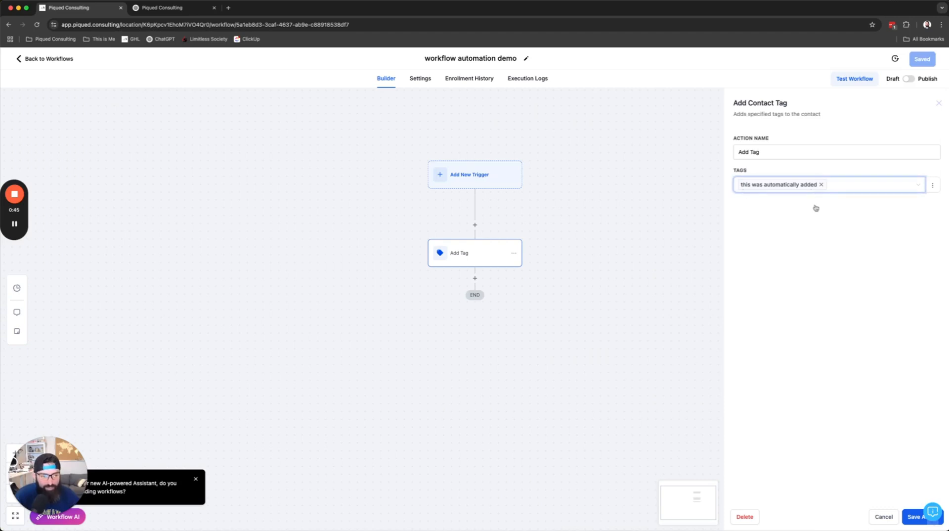
{"action": "left_click", "coordinate": [884, 516]}
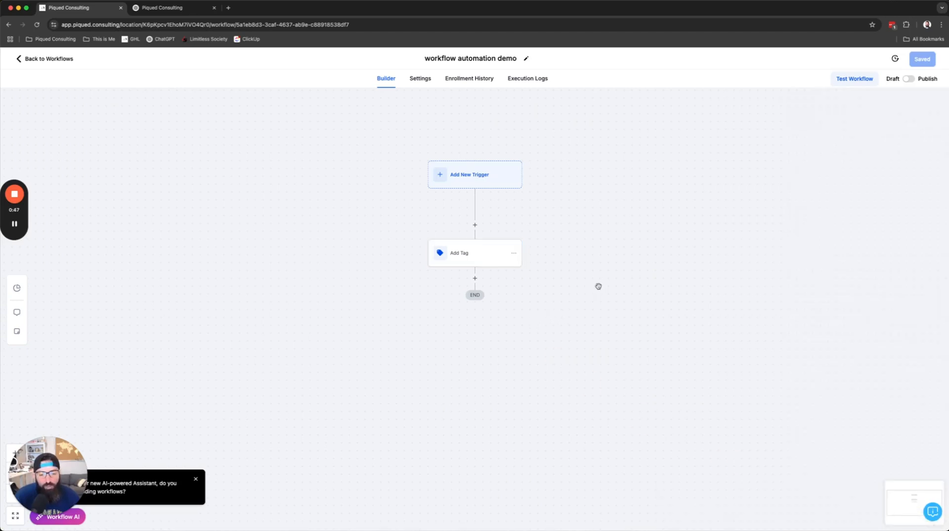
{"action": "left_click_drag", "start_coordinate": [598, 286], "coordinate": [578, 328]}
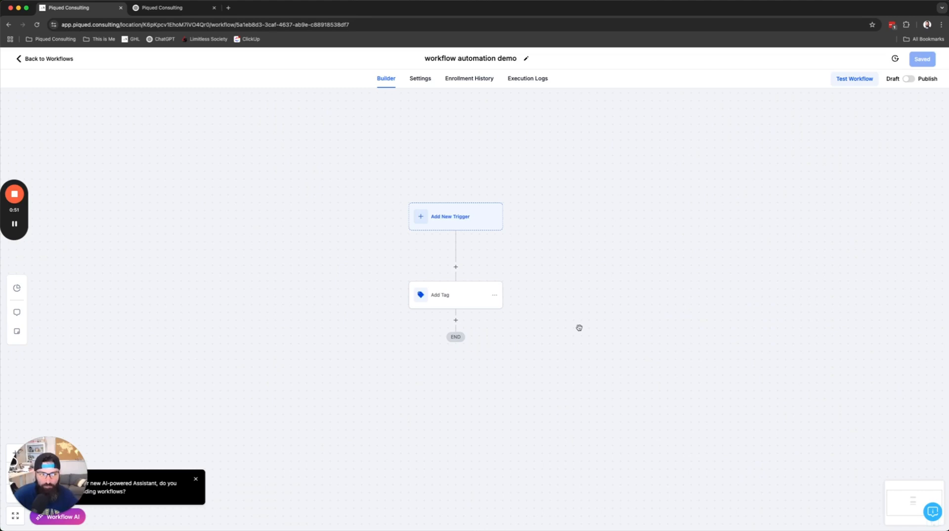
- Run a test of the workflow with the third contact in the contact choices
{"action": "left_click", "coordinate": [847, 80]}
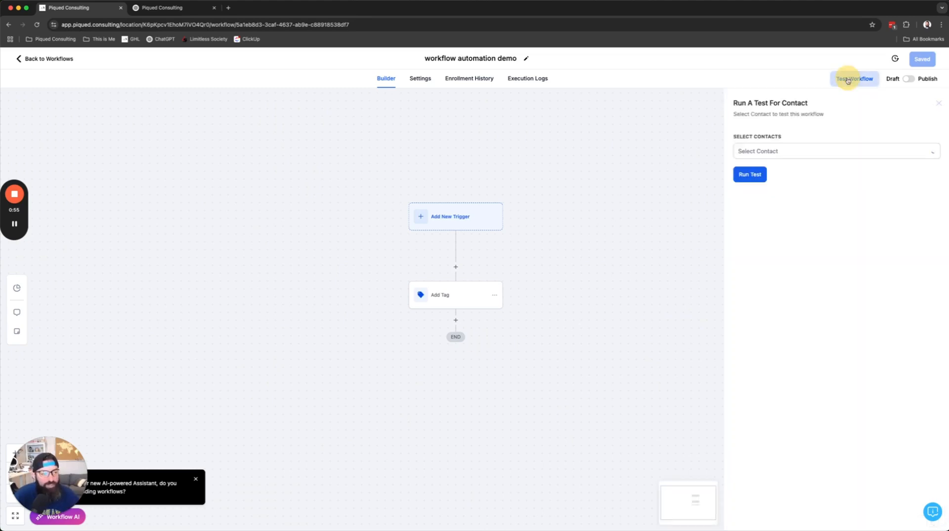
{"action": "left_click", "coordinate": [819, 151]}
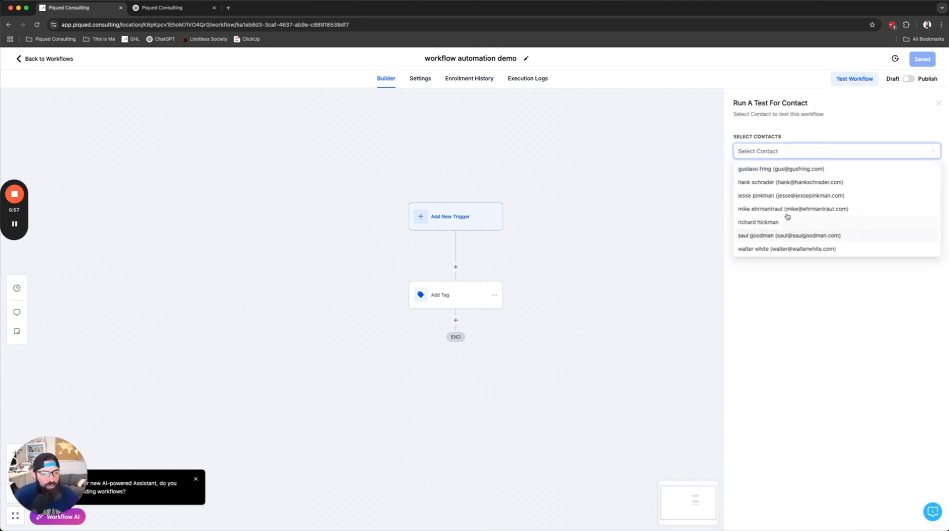
{"action": "left_click", "coordinate": [767, 196]}
{"action": "left_click", "coordinate": [824, 327]}
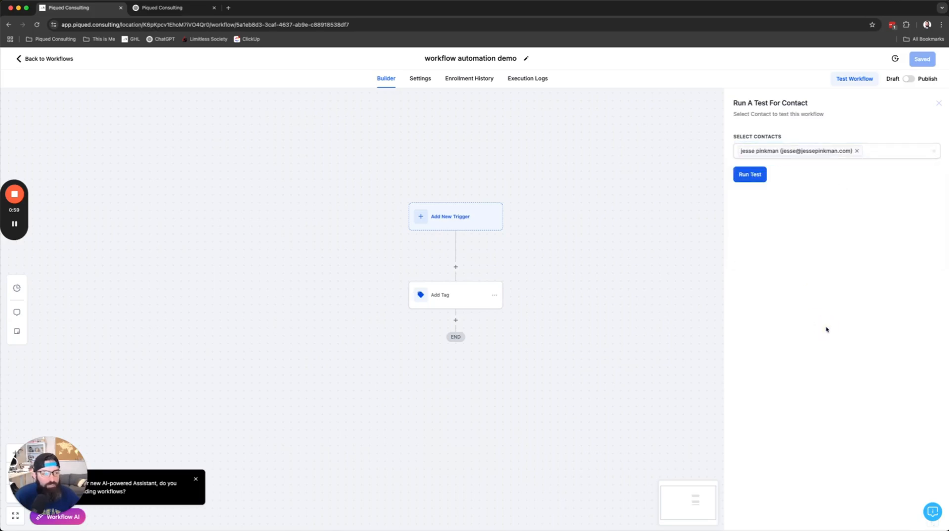
{"action": "left_click", "coordinate": [751, 176]}
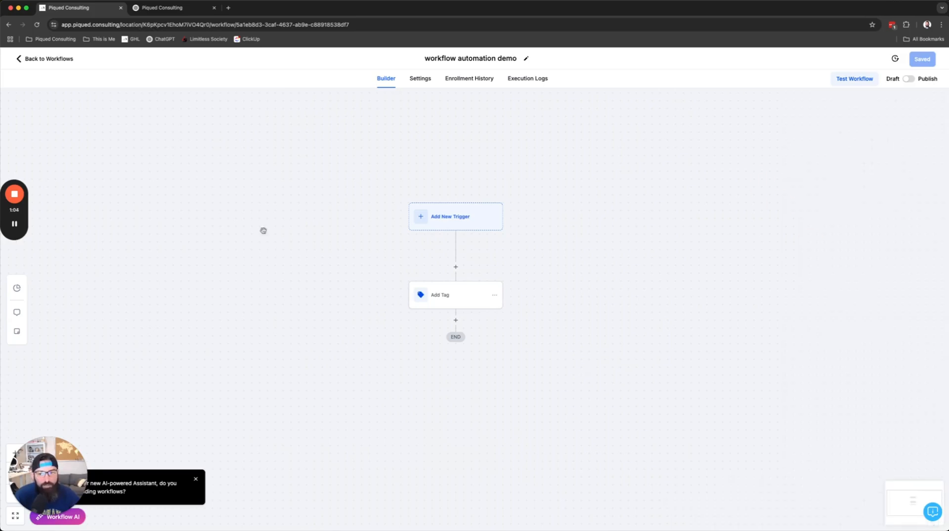
- Leave the workflow and check the tested contact's tags in the Contacts list
{"action": "left_click", "coordinate": [43, 59]}
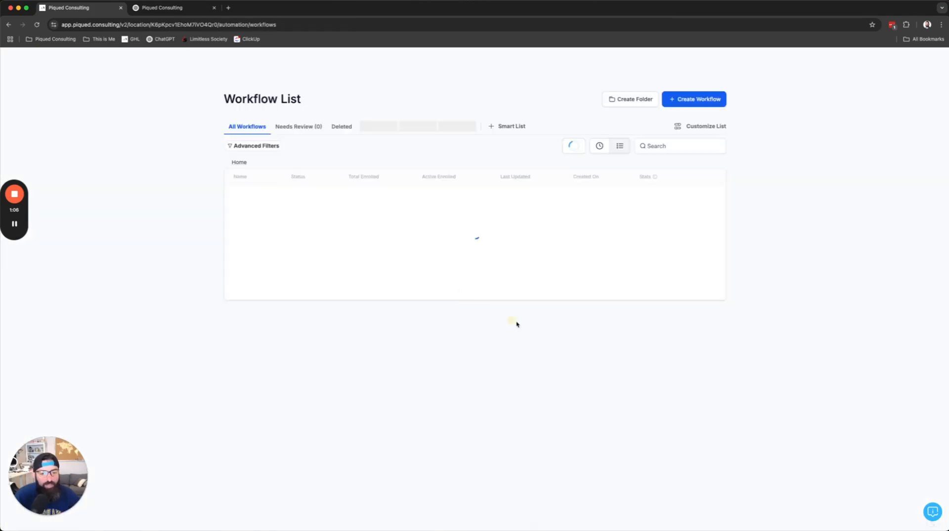
{"action": "left_click", "coordinate": [39, 183]}
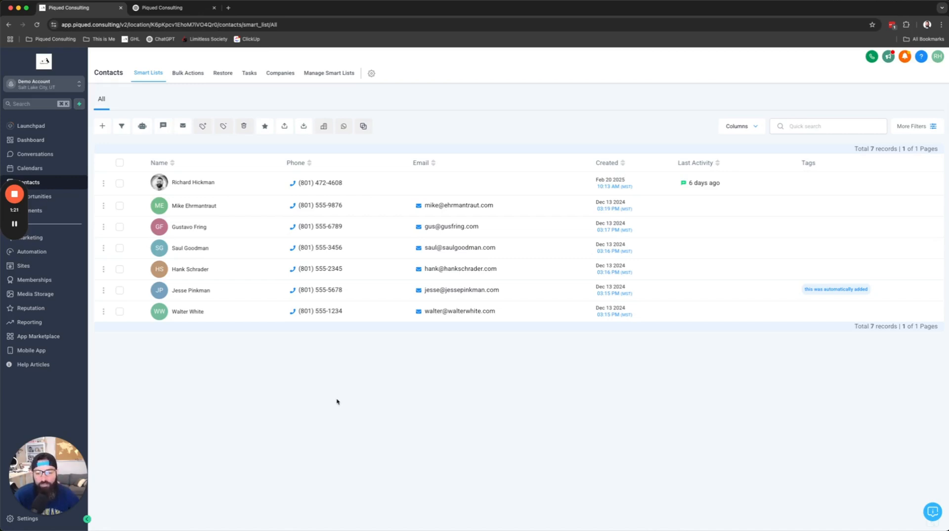
{"action": "left_click", "coordinate": [185, 247]}
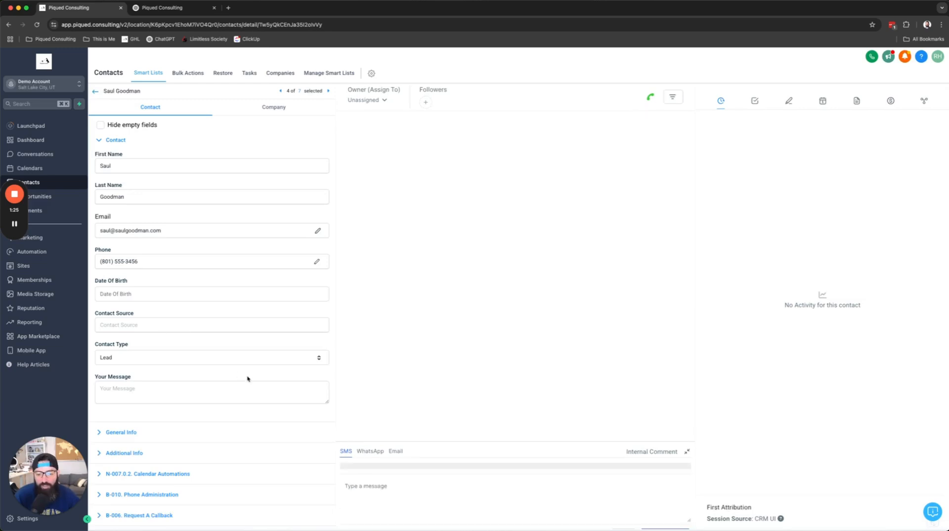
{"action": "scroll", "coordinate": [253, 388], "scroll_direction": "down", "scroll_amount": 10}
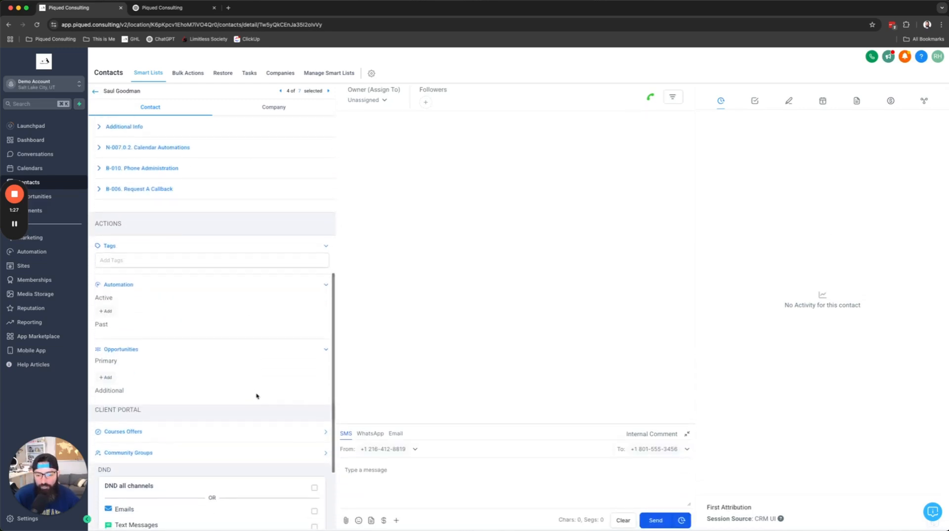
{"action": "scroll", "coordinate": [256, 396], "scroll_direction": "down", "scroll_amount": 1}
{"action": "left_click", "coordinate": [327, 254]}
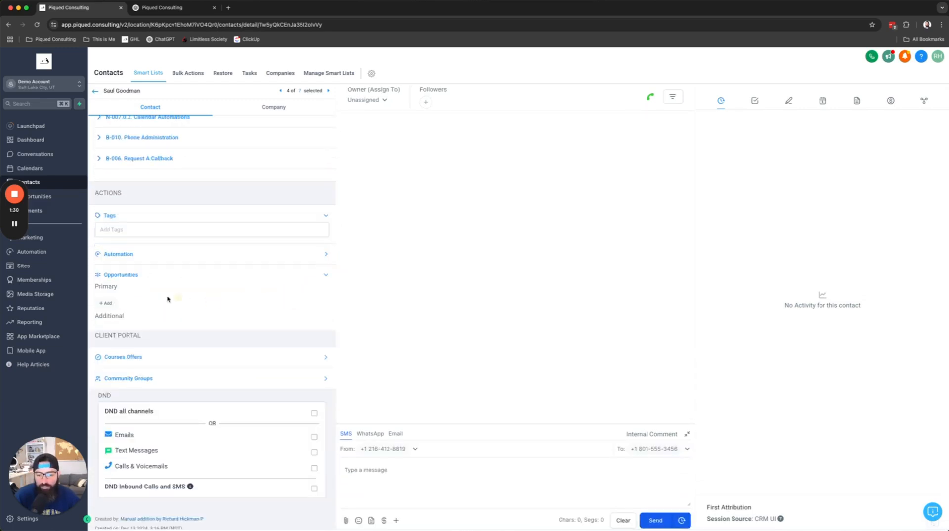
{"action": "left_click", "coordinate": [328, 254]}
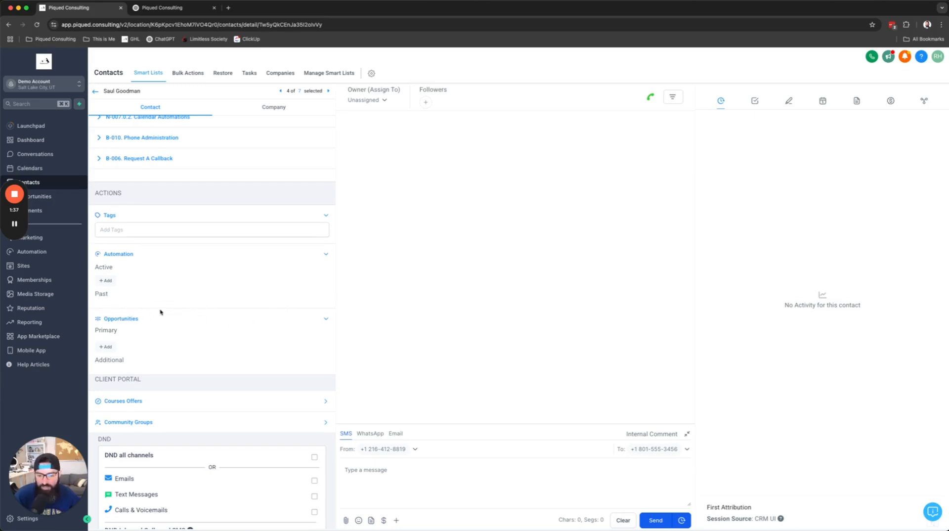
{"action": "left_click", "coordinate": [105, 280]}
{"action": "left_click", "coordinate": [442, 106]}
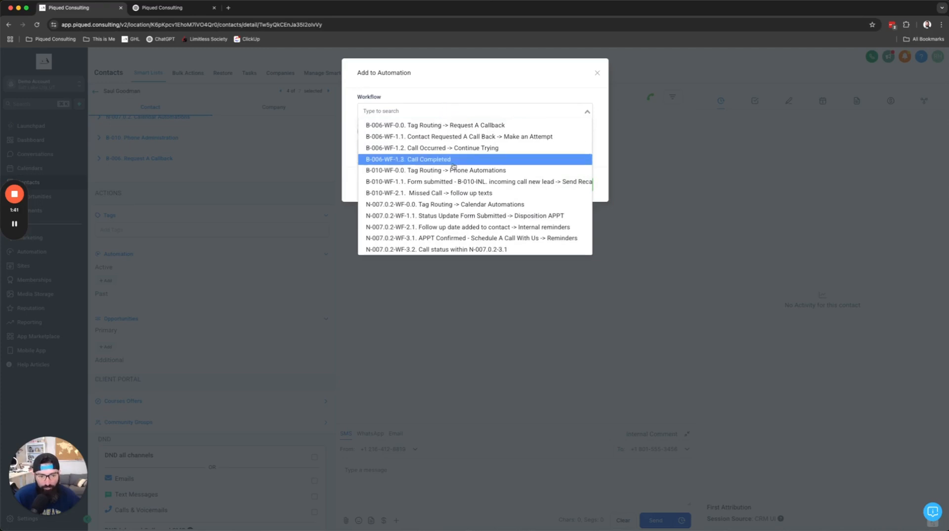
{"action": "scroll", "coordinate": [449, 188], "scroll_direction": "down", "scroll_amount": 2}
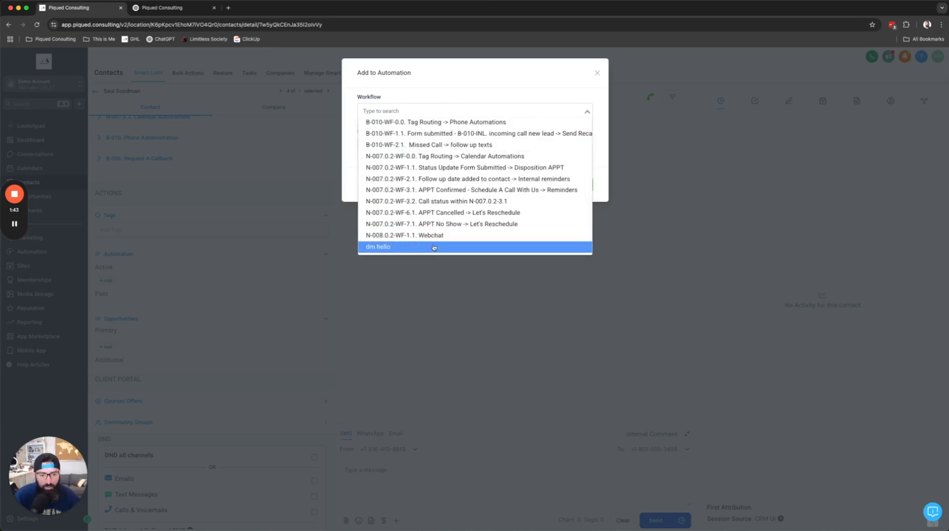
{"action": "scroll", "coordinate": [437, 244], "scroll_direction": "up", "scroll_amount": 5}
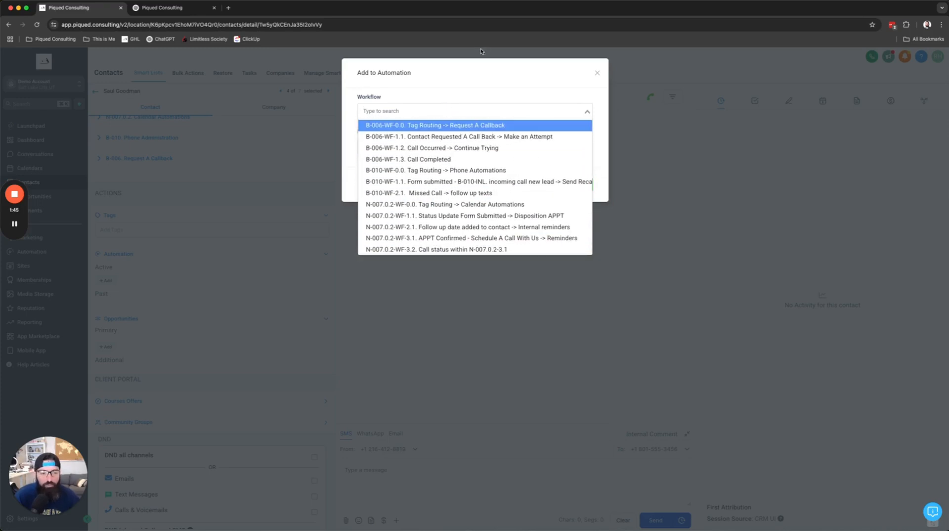
{"action": "left_click", "coordinate": [575, 72]}
{"action": "left_click", "coordinate": [597, 73]}
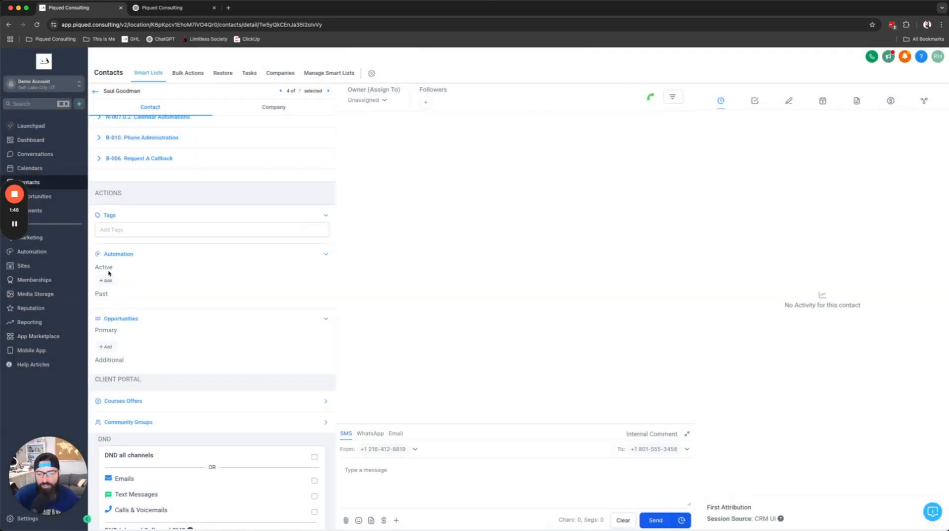
- Publish the "workflow automation demo" workflow from the Automation workflow list
{"action": "left_click", "coordinate": [31, 252]}
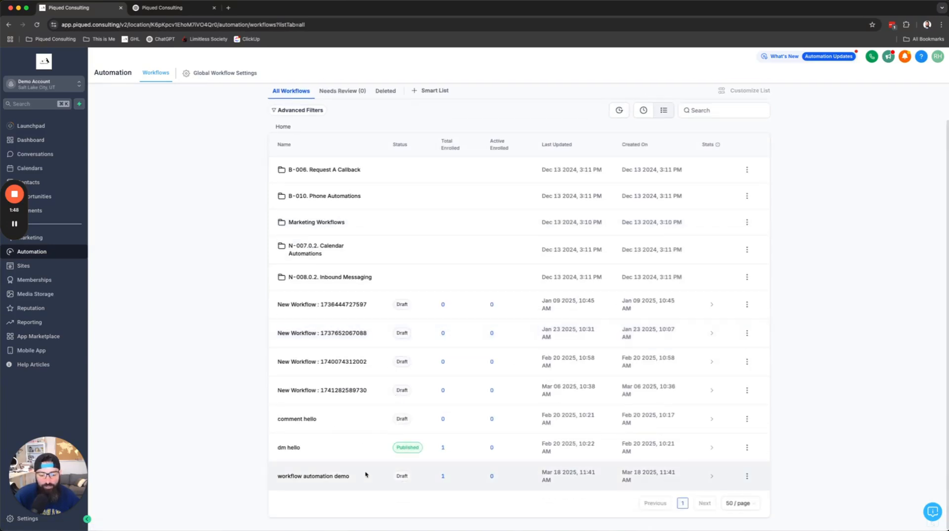
{"action": "left_click", "coordinate": [747, 476]}
{"action": "left_click", "coordinate": [726, 404]}
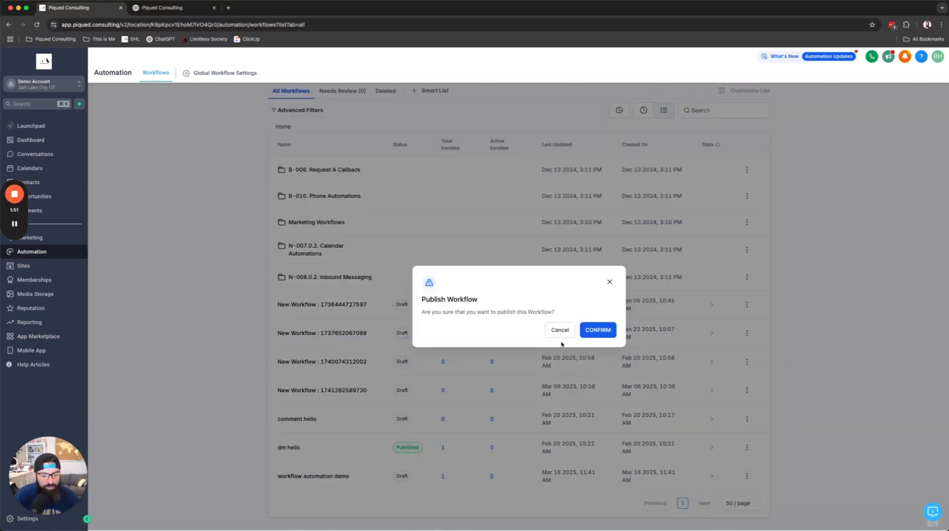
{"action": "left_click", "coordinate": [581, 337]}
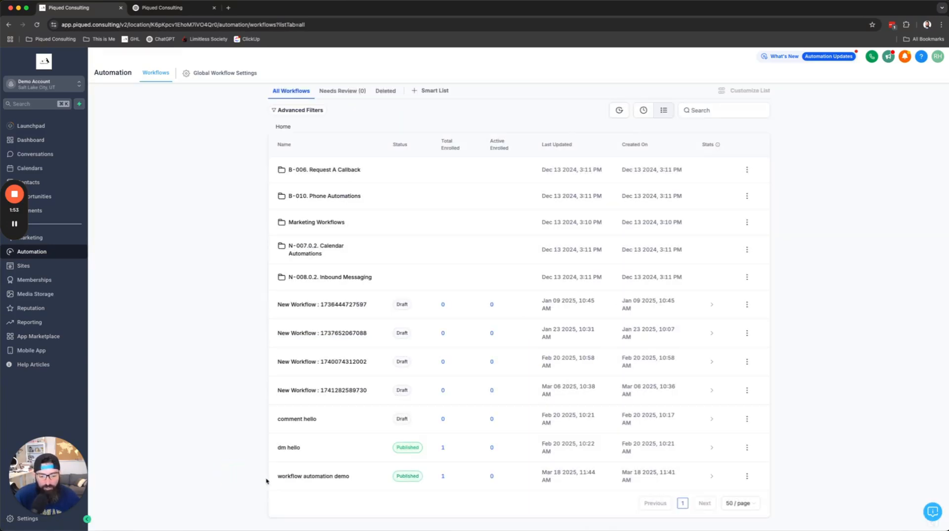
- Check the publish state of "workflow automation demo" in its builder and return to the workflow list
{"action": "left_click", "coordinate": [308, 480]}
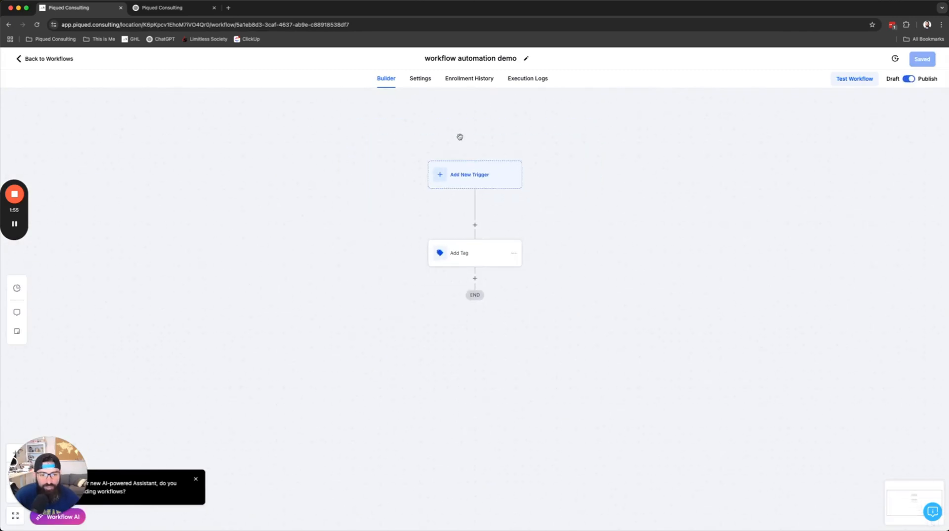
{"action": "left_click", "coordinate": [31, 60]}
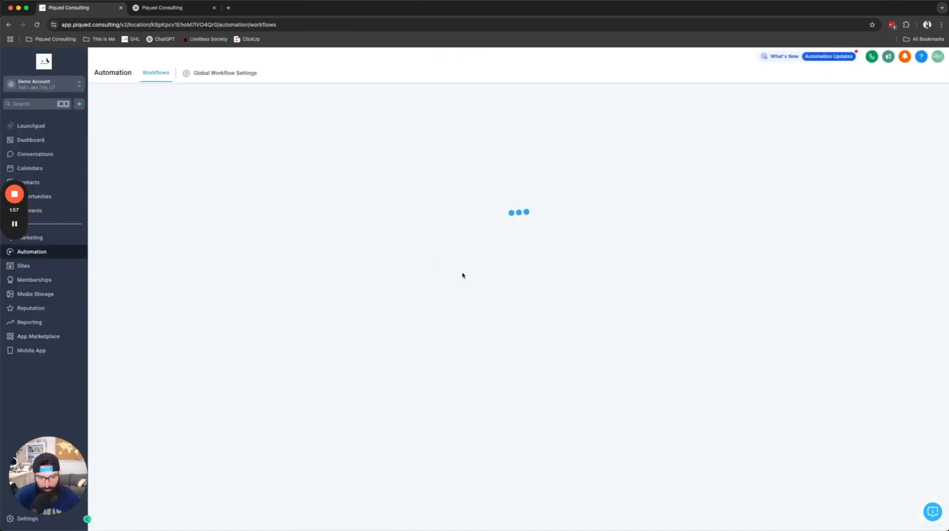
{"action": "scroll", "coordinate": [297, 462], "scroll_direction": "down", "scroll_amount": 2}
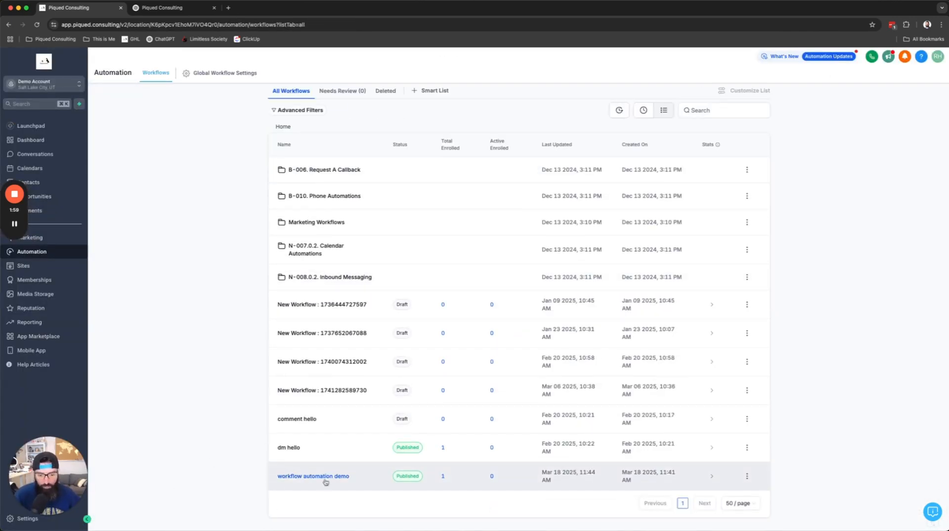
- Open the record of the fourth contact in the Contacts list and go to its Automation section
{"action": "left_click", "coordinate": [50, 179]}
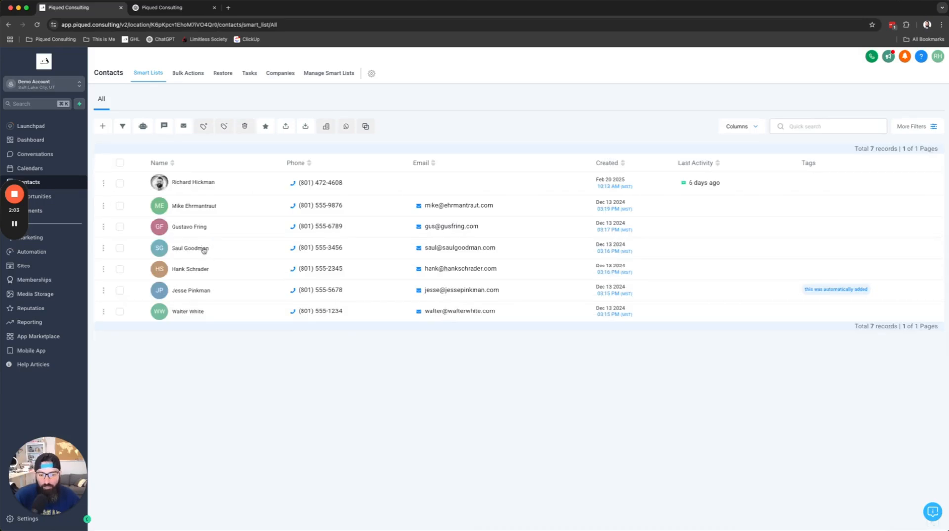
{"action": "left_click", "coordinate": [204, 248]}
{"action": "scroll", "coordinate": [201, 345], "scroll_direction": "down", "scroll_amount": 10}
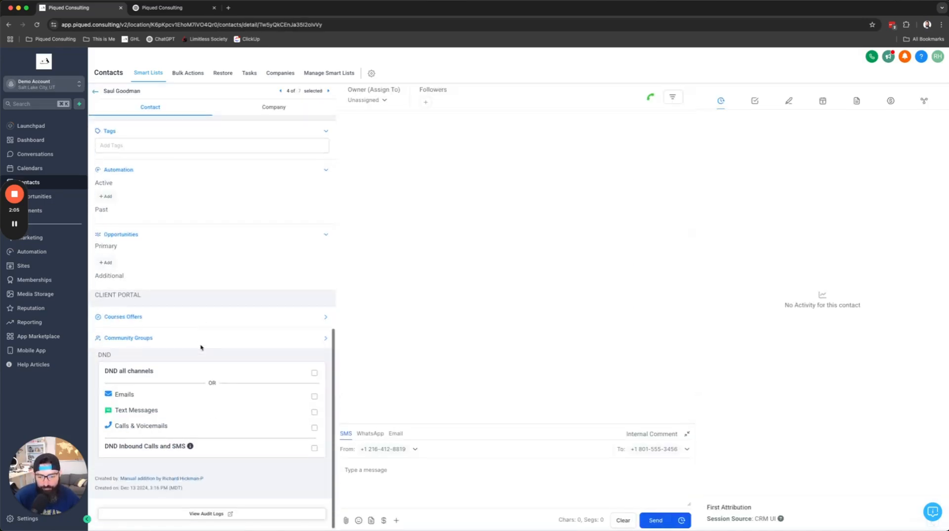
- Add the contact to the "workflow automation demo" workflow with an event start date of Mar 18, 2025 11:45 AM
{"action": "left_click", "coordinate": [103, 275]}
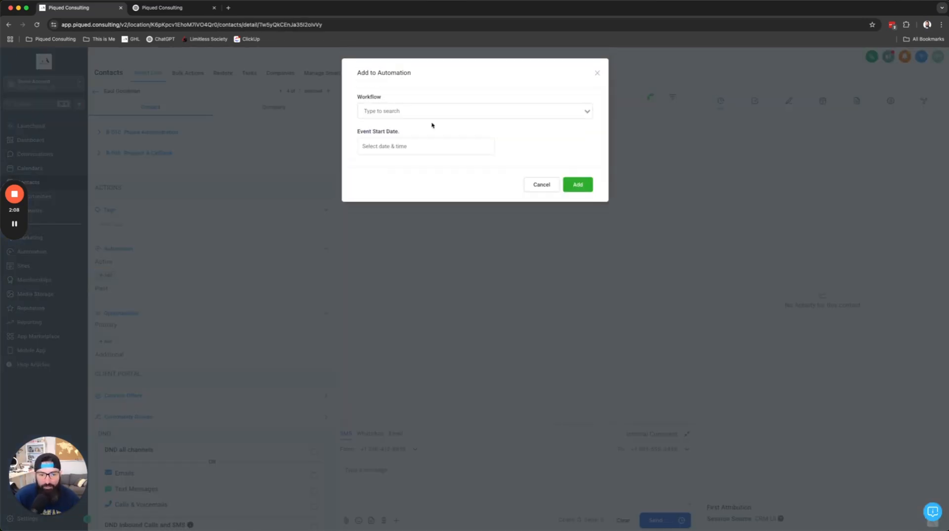
{"action": "left_click", "coordinate": [438, 110]}
{"action": "scroll", "coordinate": [455, 198], "scroll_direction": "down", "scroll_amount": 3}
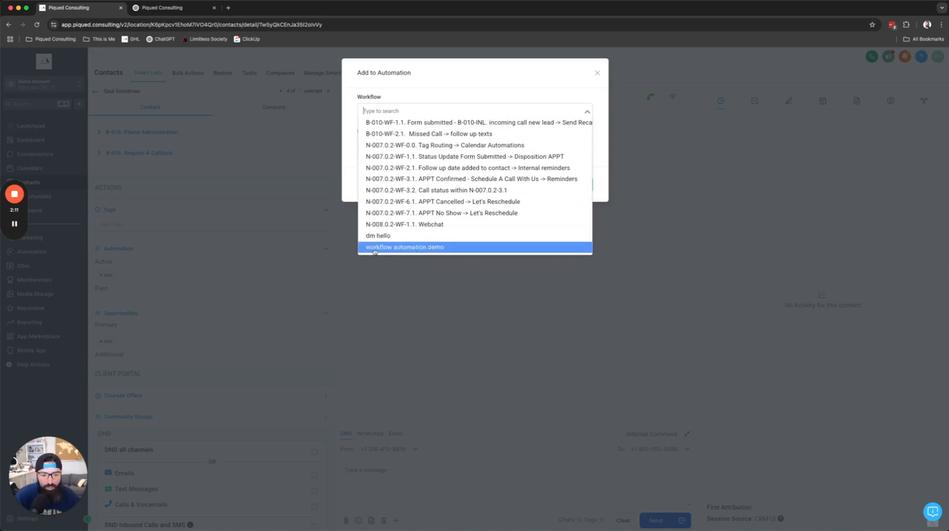
{"action": "left_click", "coordinate": [428, 247]}
{"action": "left_click", "coordinate": [398, 145]}
{"action": "left_click", "coordinate": [476, 321]}
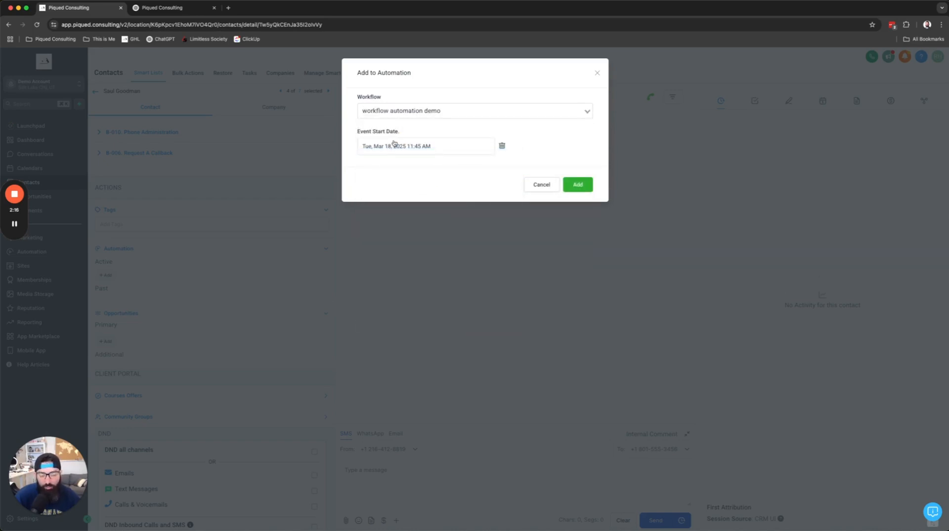
{"action": "left_click", "coordinate": [581, 186]}
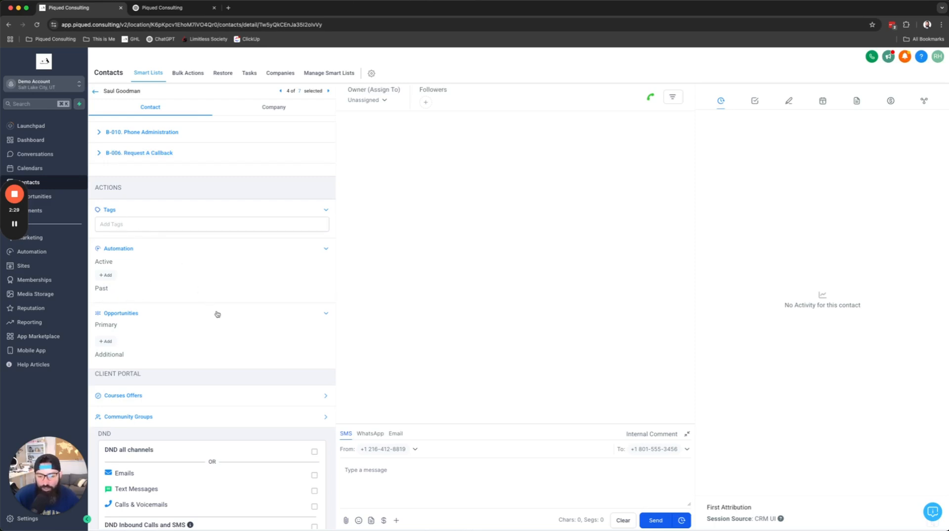
- Reload the contact's record and check its tags and past automations for the workflow run
{"action": "scroll", "coordinate": [220, 326], "scroll_direction": "up", "scroll_amount": 7}
{"action": "scroll", "coordinate": [222, 336], "scroll_direction": "down", "scroll_amount": 5}
{"action": "scroll", "coordinate": [222, 336], "scroll_direction": "down", "scroll_amount": 4}
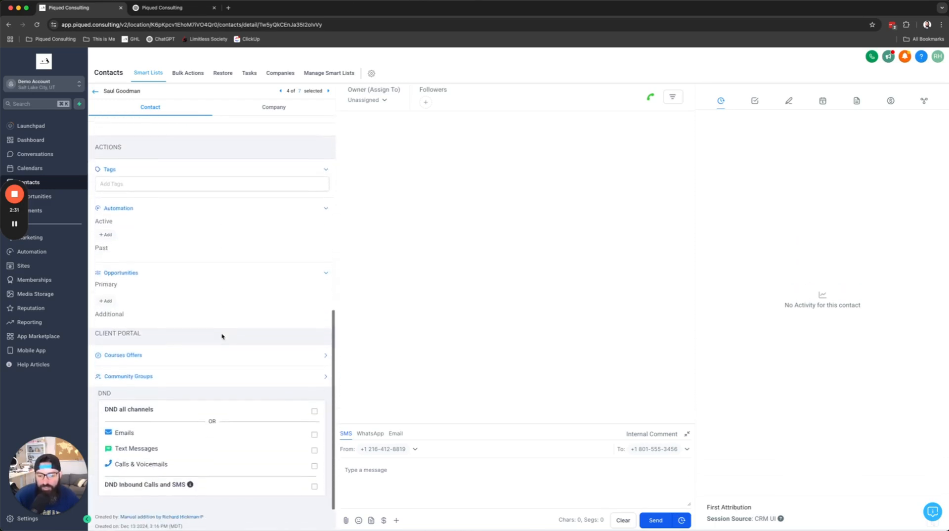
{"action": "scroll", "coordinate": [220, 334], "scroll_direction": "up", "scroll_amount": 8}
{"action": "scroll", "coordinate": [224, 337], "scroll_direction": "up", "scroll_amount": 1}
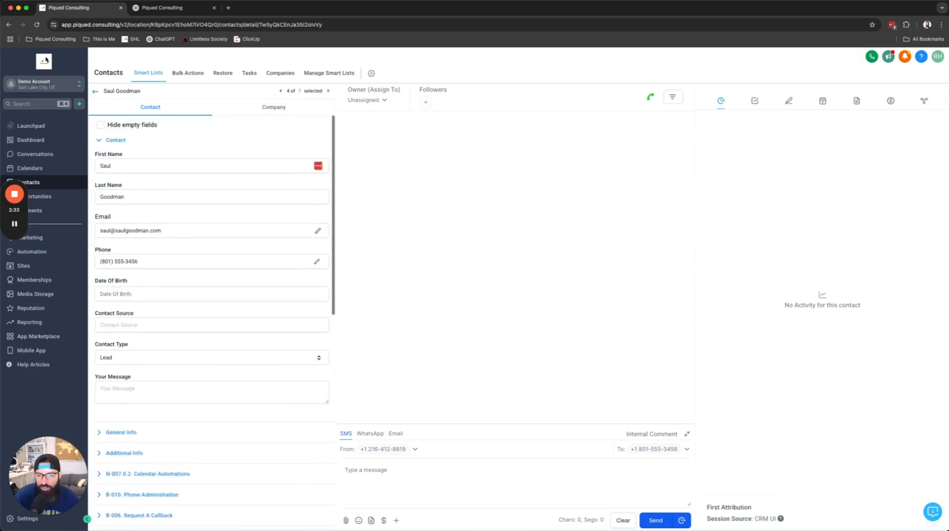
{"action": "left_click", "coordinate": [36, 24]}
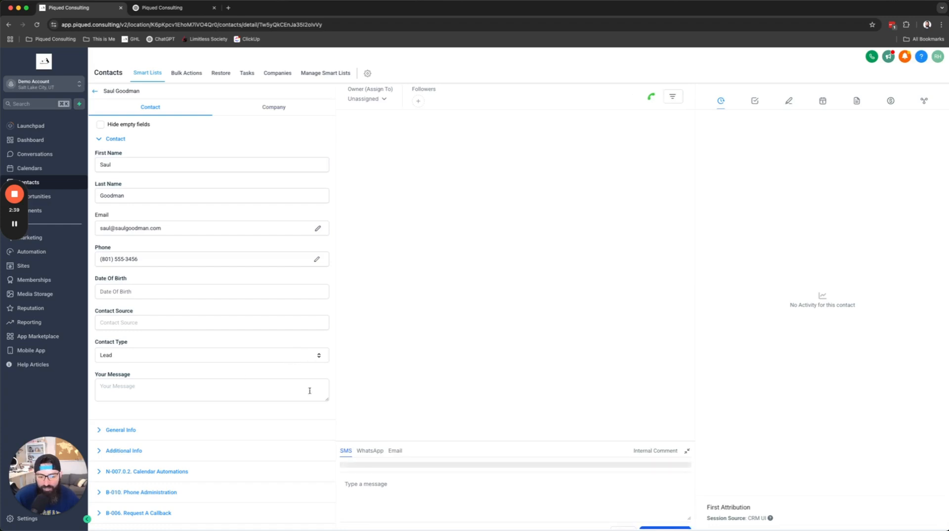
{"action": "scroll", "coordinate": [257, 378], "scroll_direction": "down", "scroll_amount": 8}
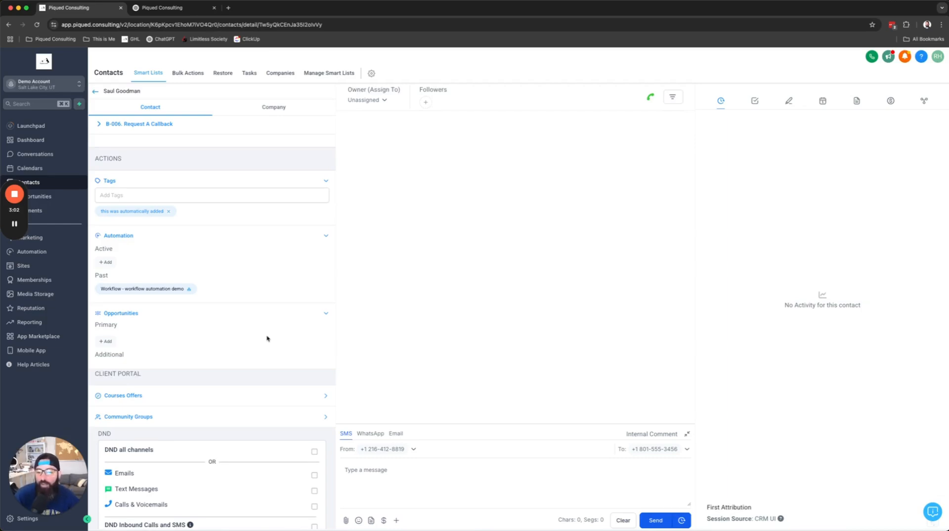
- Return to the automation workflow list and open "workflow automation demo" in the builder
{"action": "left_click", "coordinate": [58, 259]}
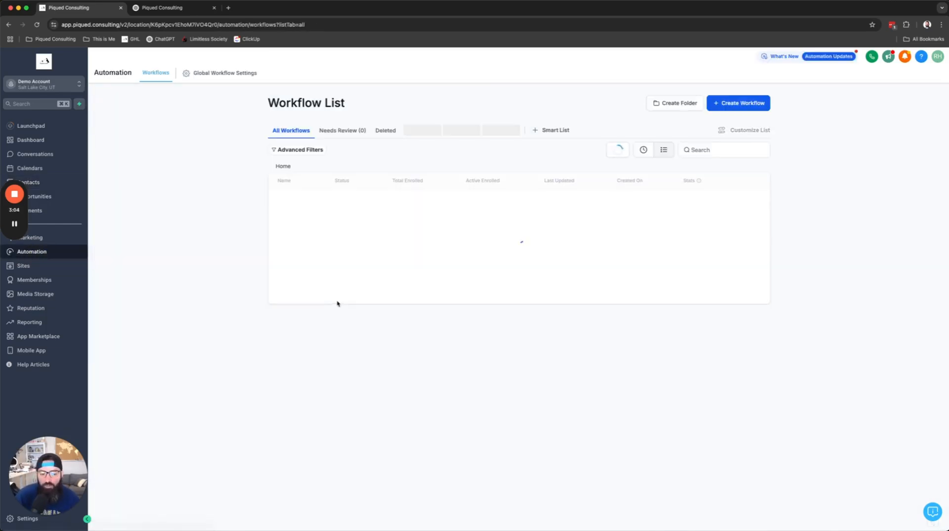
{"action": "scroll", "coordinate": [346, 425], "scroll_direction": "down", "scroll_amount": 2}
{"action": "left_click", "coordinate": [313, 477]}
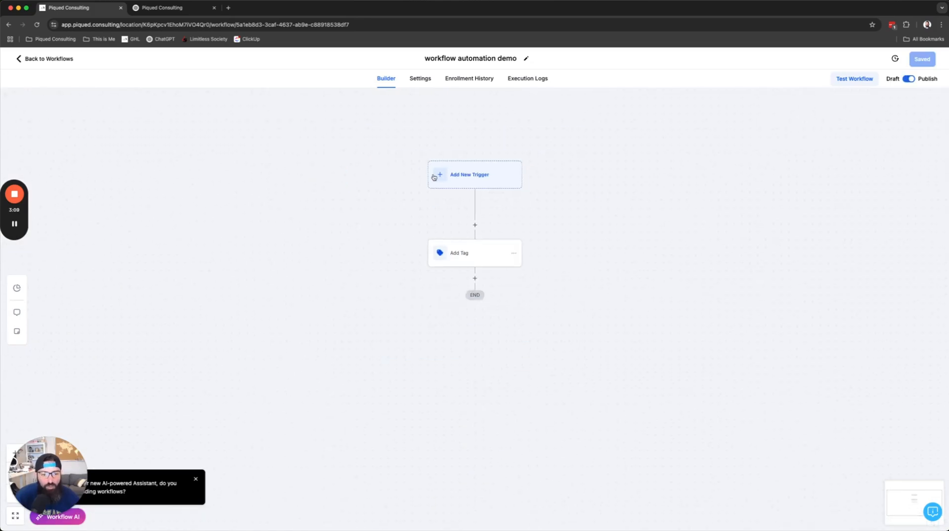
- Look through the available workflow triggers and start a new Form Submitted trigger
{"action": "left_click", "coordinate": [458, 173]}
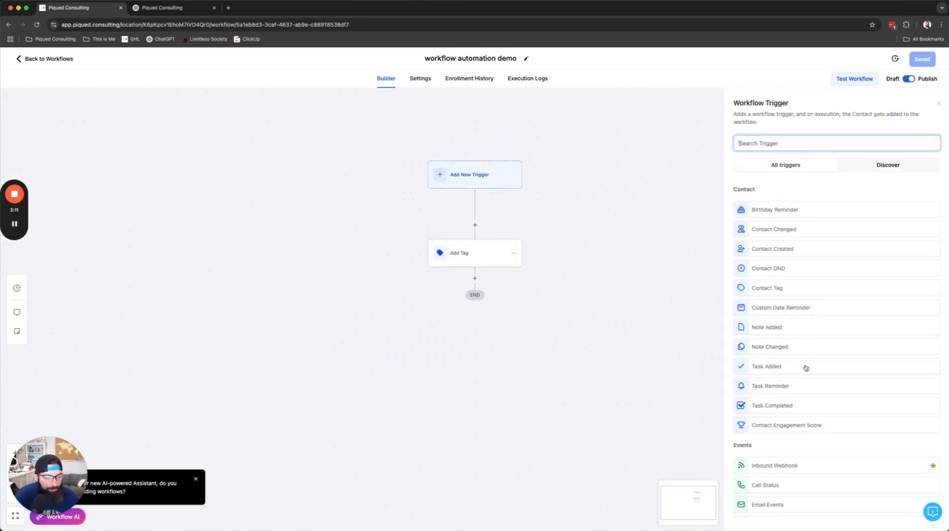
{"action": "scroll", "coordinate": [806, 432], "scroll_direction": "down", "scroll_amount": 1}
{"action": "scroll", "coordinate": [806, 432], "scroll_direction": "down", "scroll_amount": 15}
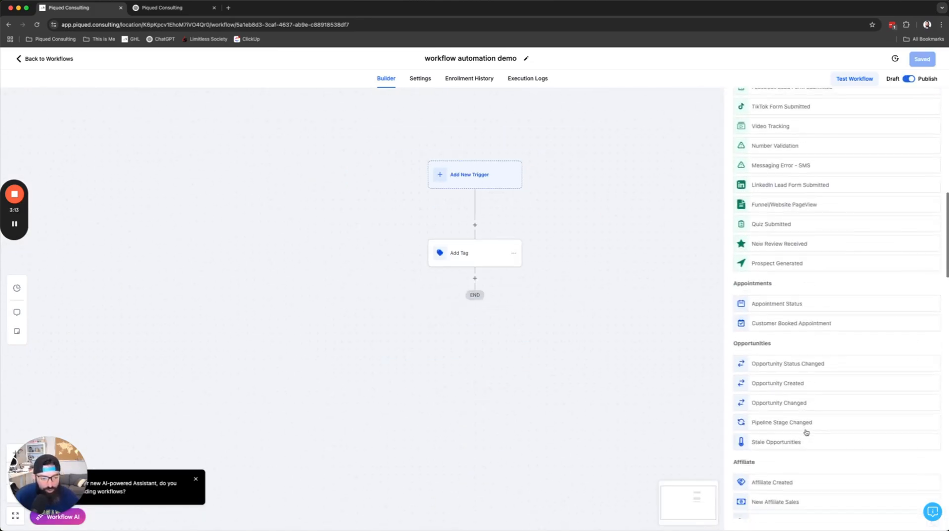
{"action": "scroll", "coordinate": [806, 432], "scroll_direction": "down", "scroll_amount": 15}
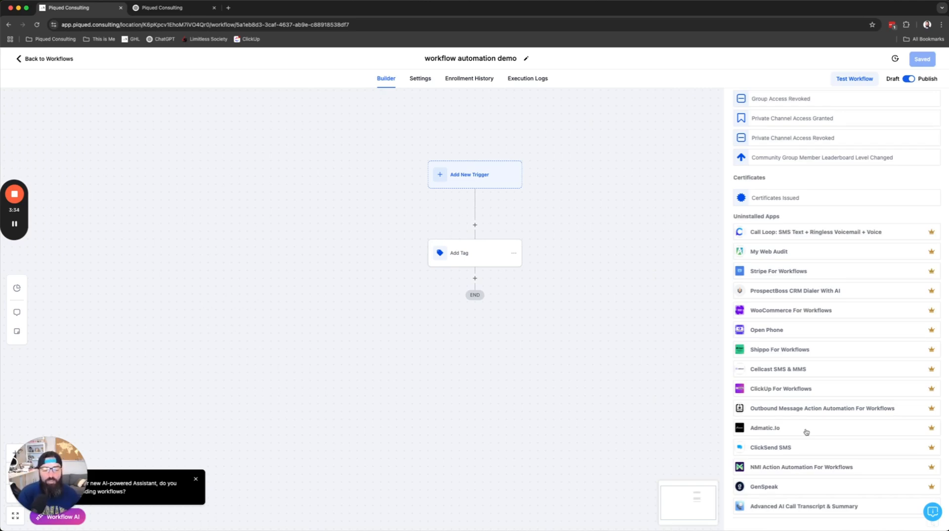
{"action": "scroll", "coordinate": [806, 432], "scroll_direction": "up", "scroll_amount": 15}
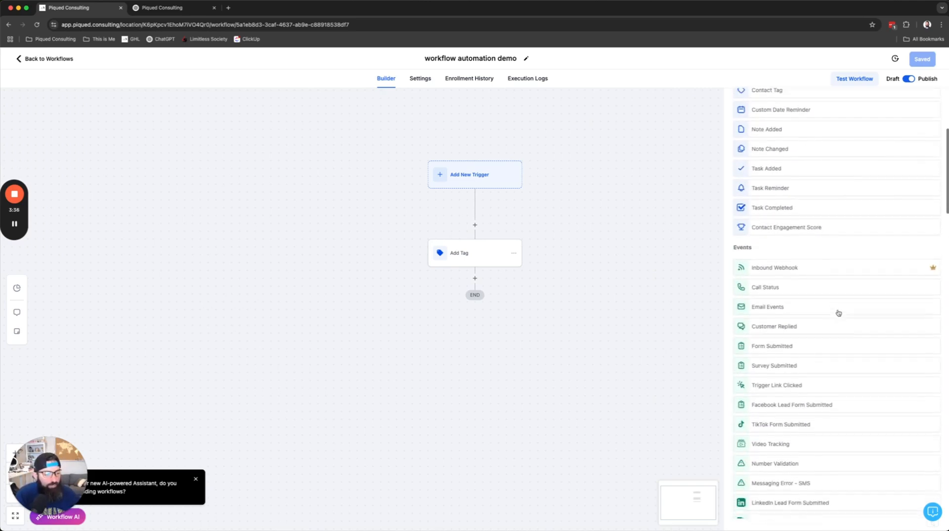
{"action": "left_click", "coordinate": [773, 341]}
- Filter the Form Submitted trigger with "Form is" set to the demo form and save the trigger
{"action": "left_click", "coordinate": [623, 220]}
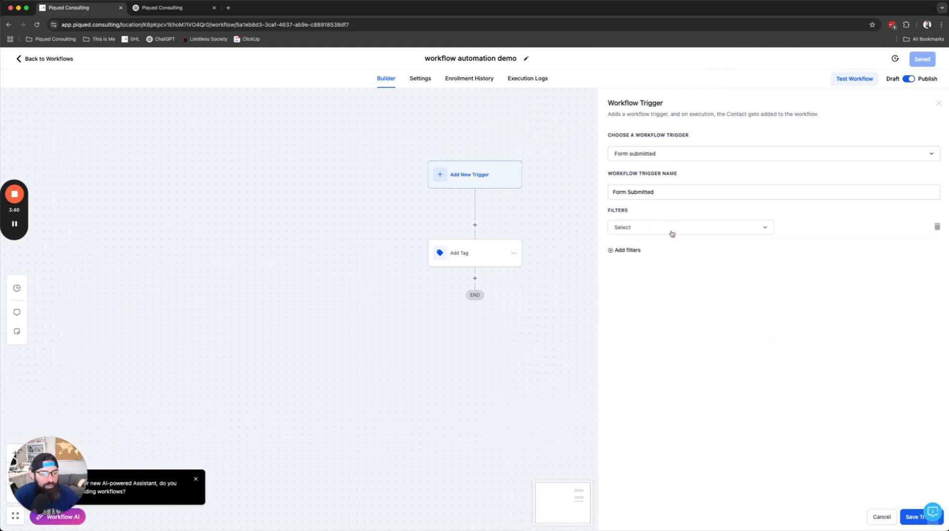
{"action": "left_click", "coordinate": [671, 230]}
{"action": "left_click", "coordinate": [628, 295]}
{"action": "left_click", "coordinate": [630, 230]}
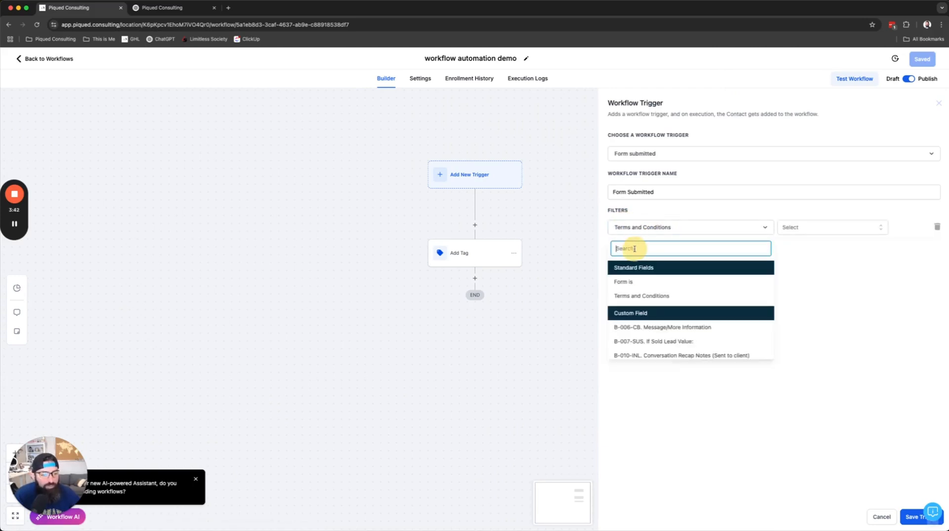
{"action": "left_click", "coordinate": [616, 280]}
{"action": "left_click", "coordinate": [801, 231]}
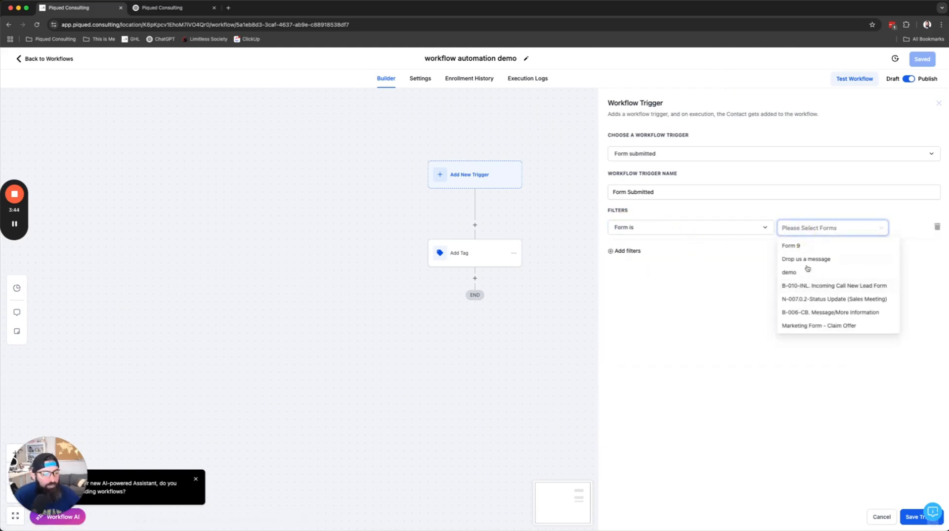
{"action": "left_click", "coordinate": [807, 271]}
{"action": "left_click", "coordinate": [709, 269]}
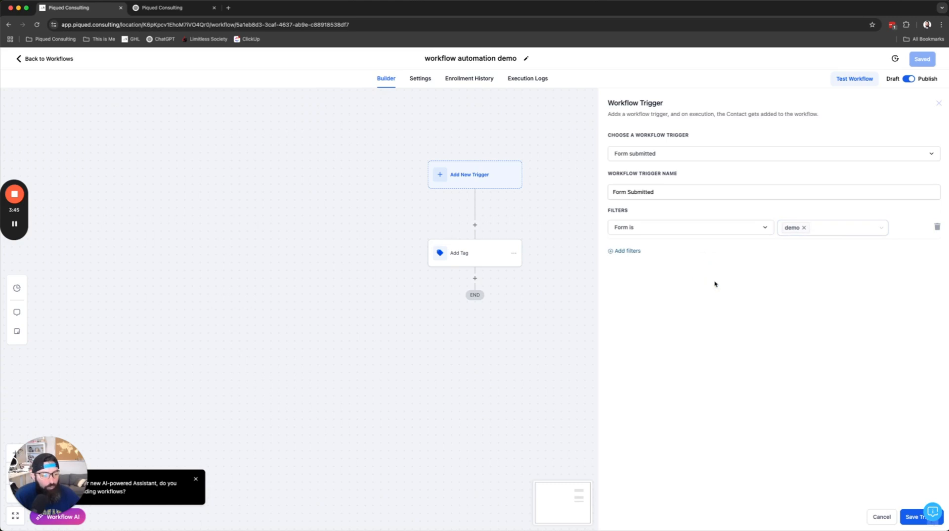
{"action": "left_click", "coordinate": [914, 516]}
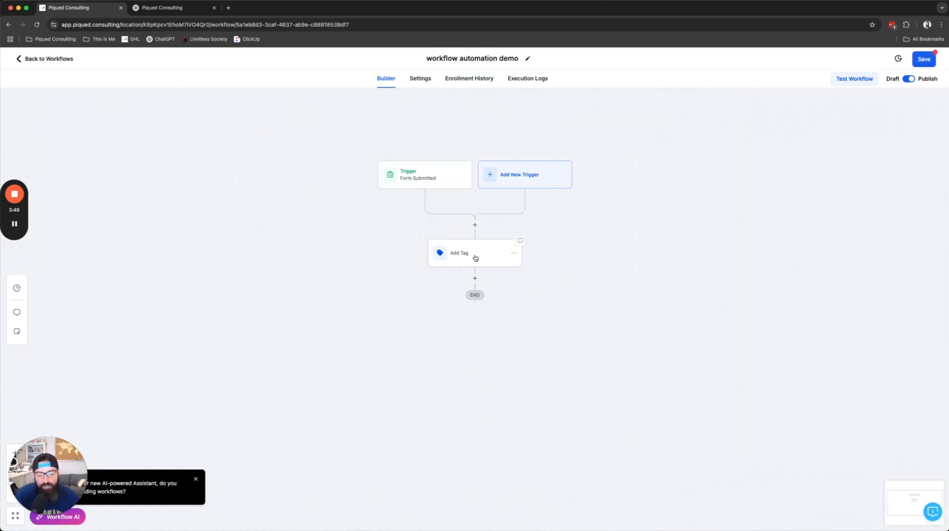
- Examine the Add Tag action's settings and browse the categories of actions available for the step after it
{"action": "left_click", "coordinate": [468, 258]}
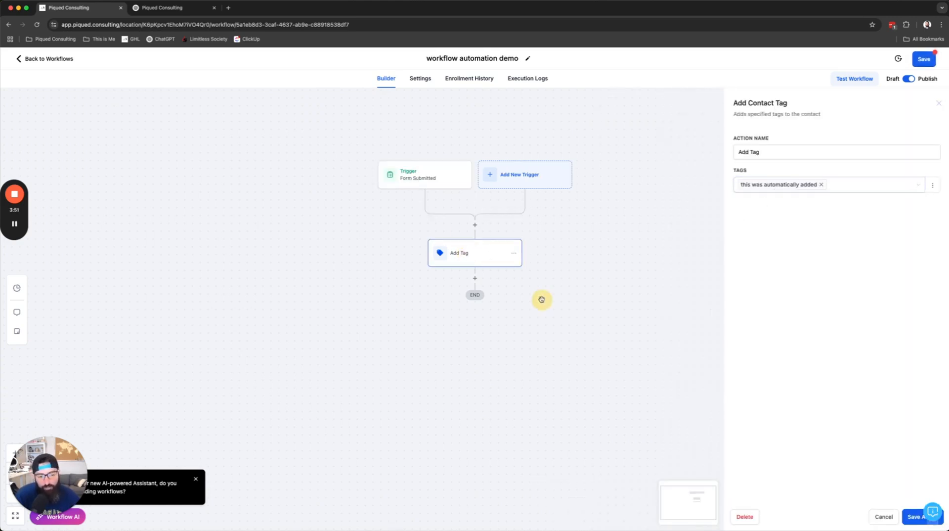
{"action": "left_click", "coordinate": [474, 279]}
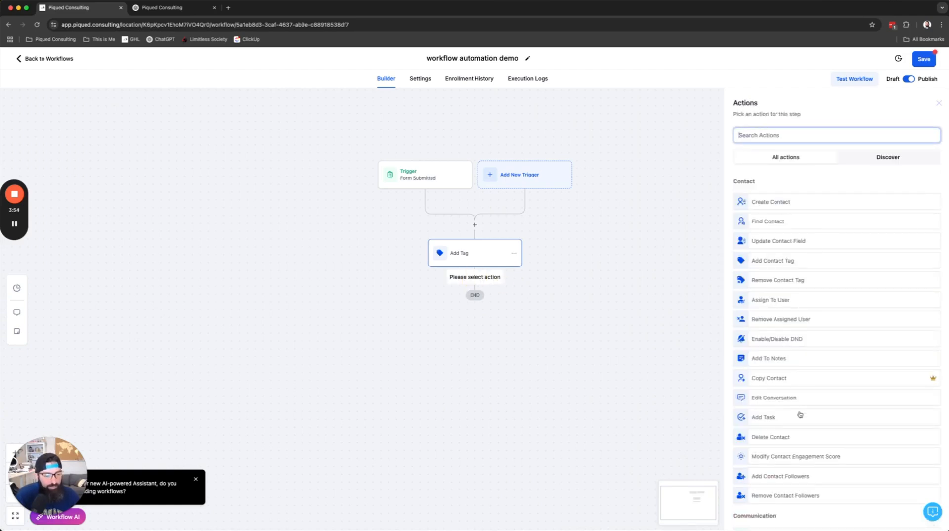
{"action": "scroll", "coordinate": [771, 296], "scroll_direction": "down", "scroll_amount": 5}
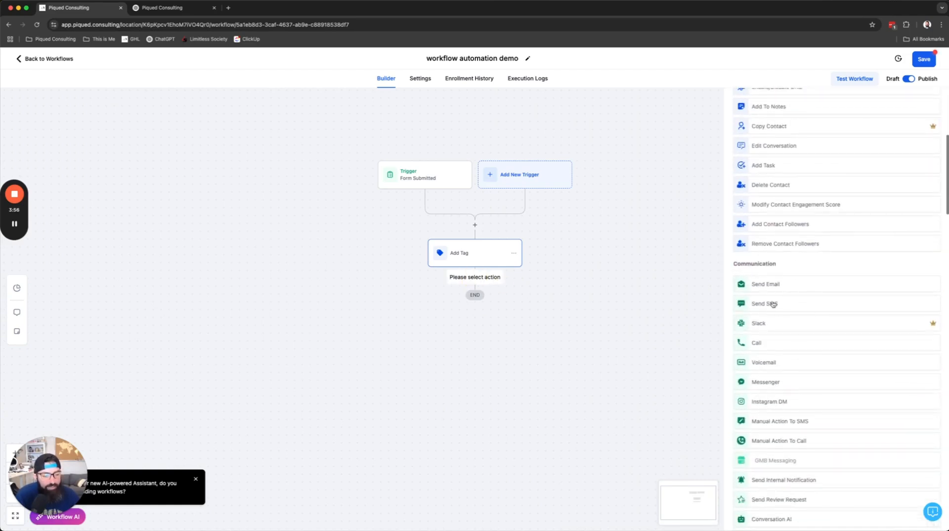
{"action": "scroll", "coordinate": [799, 449], "scroll_direction": "down", "scroll_amount": 10}
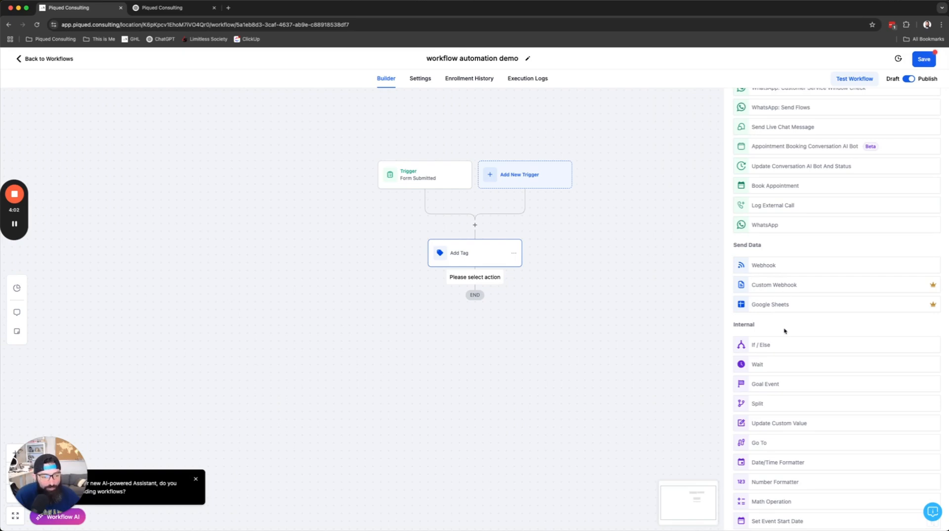
{"action": "scroll", "coordinate": [815, 442], "scroll_direction": "down", "scroll_amount": 1}
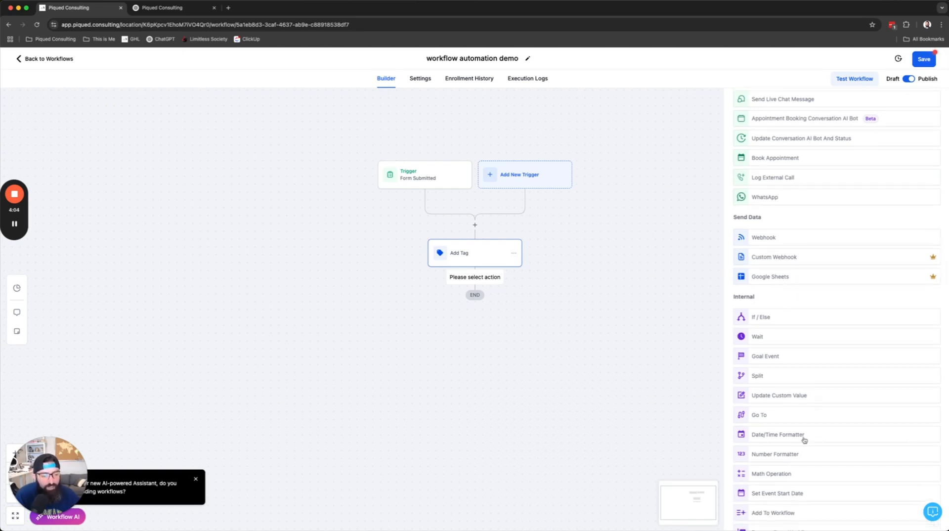
{"action": "scroll", "coordinate": [804, 439], "scroll_direction": "down", "scroll_amount": 5}
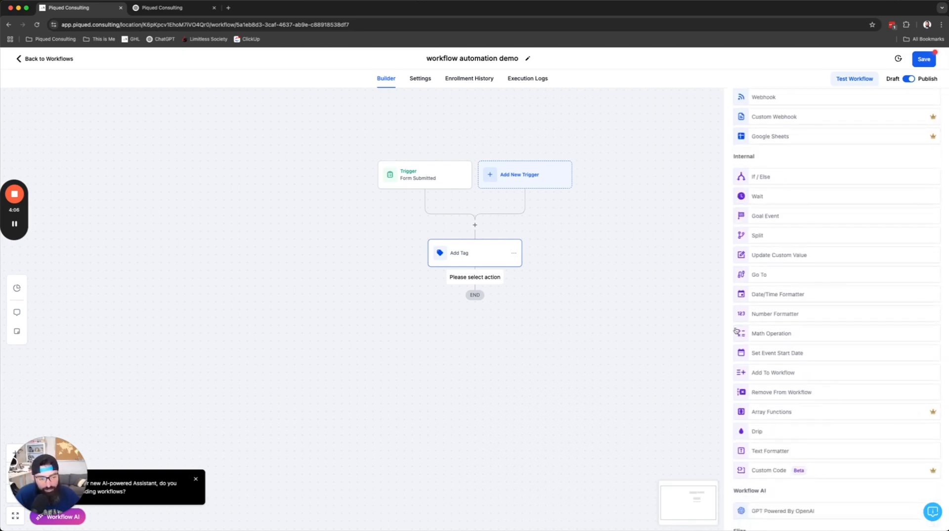
{"action": "scroll", "coordinate": [822, 441], "scroll_direction": "down", "scroll_amount": 7}
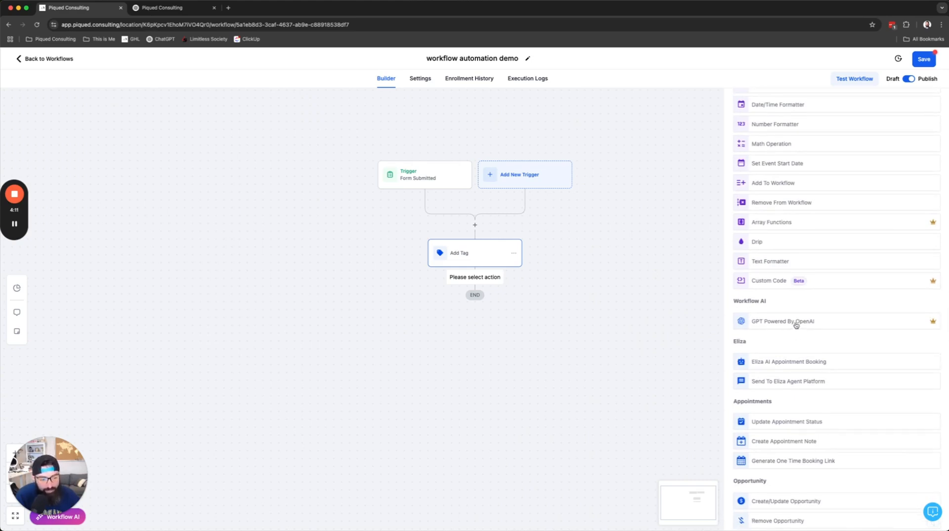
{"action": "scroll", "coordinate": [822, 467], "scroll_direction": "down", "scroll_amount": 4}
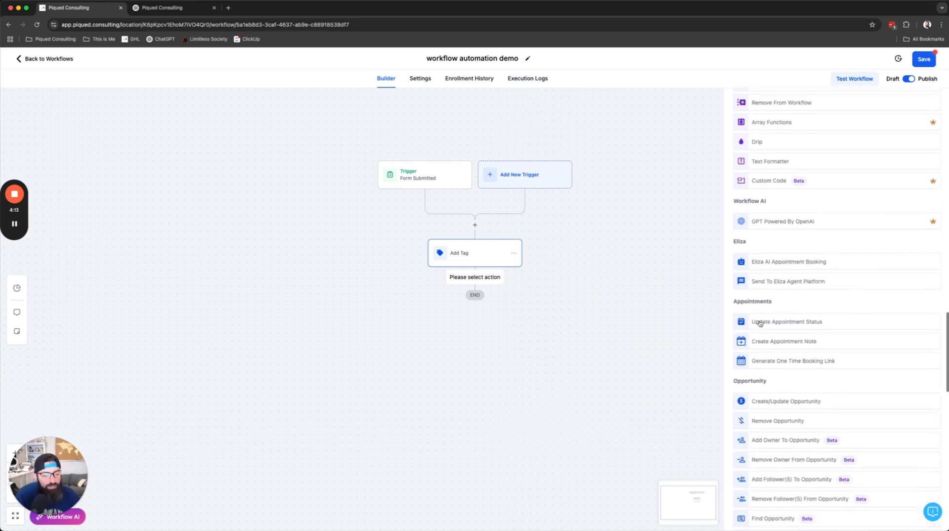
{"action": "scroll", "coordinate": [796, 375], "scroll_direction": "down", "scroll_amount": 5}
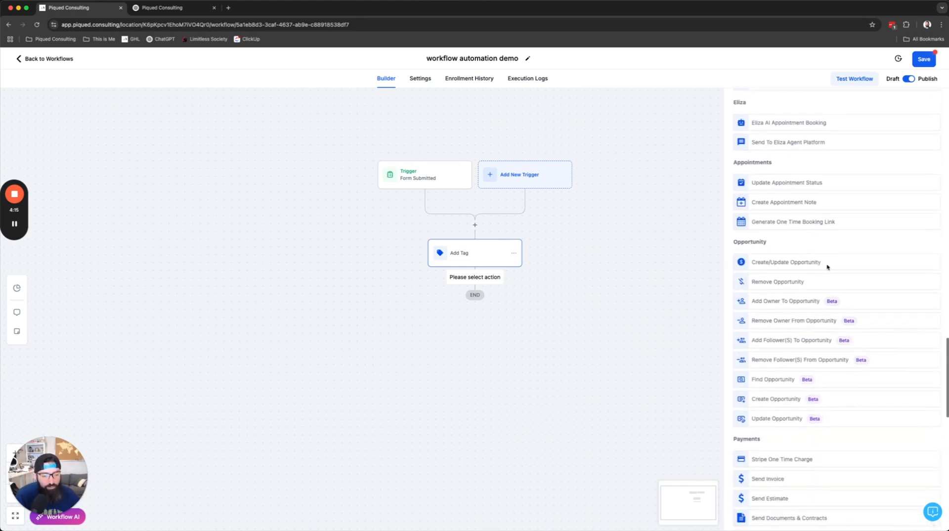
{"action": "scroll", "coordinate": [837, 423], "scroll_direction": "down", "scroll_amount": 4}
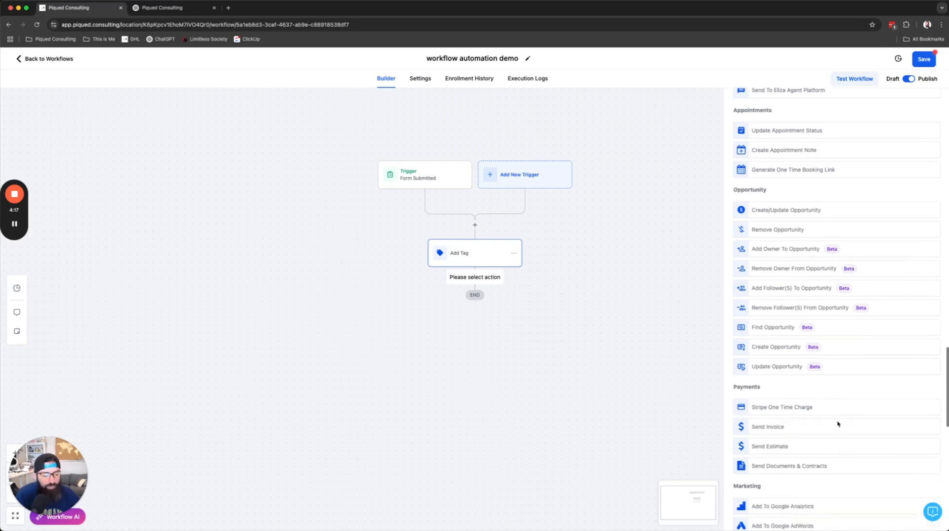
{"action": "scroll", "coordinate": [811, 407], "scroll_direction": "down", "scroll_amount": 4}
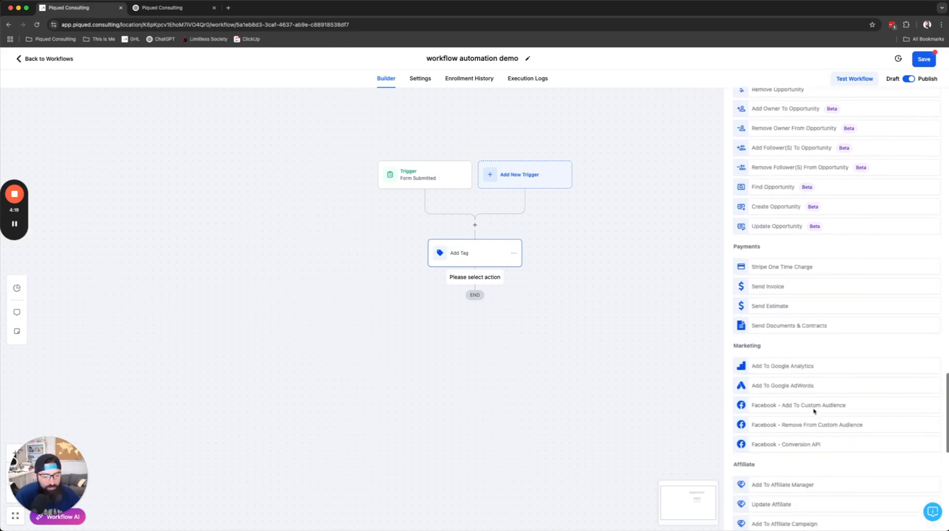
{"action": "scroll", "coordinate": [818, 424], "scroll_direction": "down", "scroll_amount": 14}
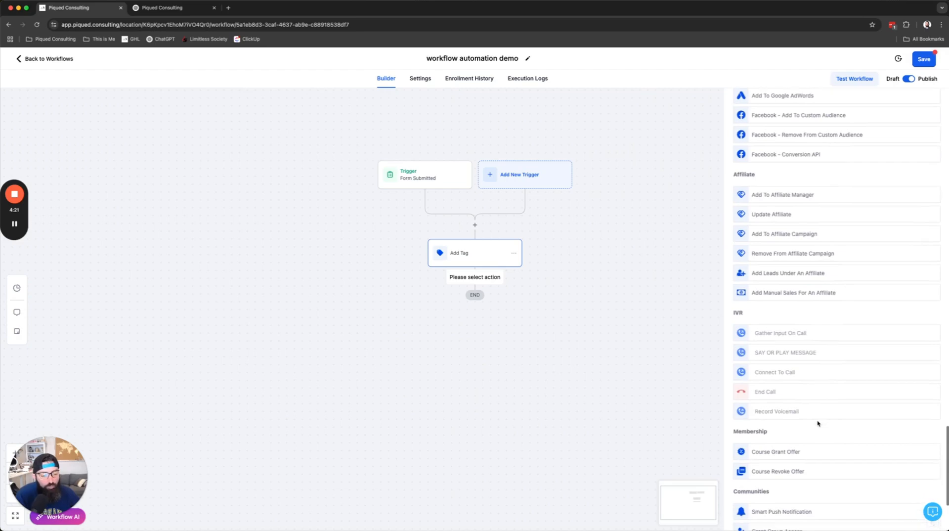
{"action": "scroll", "coordinate": [818, 424], "scroll_direction": "up", "scroll_amount": 15}
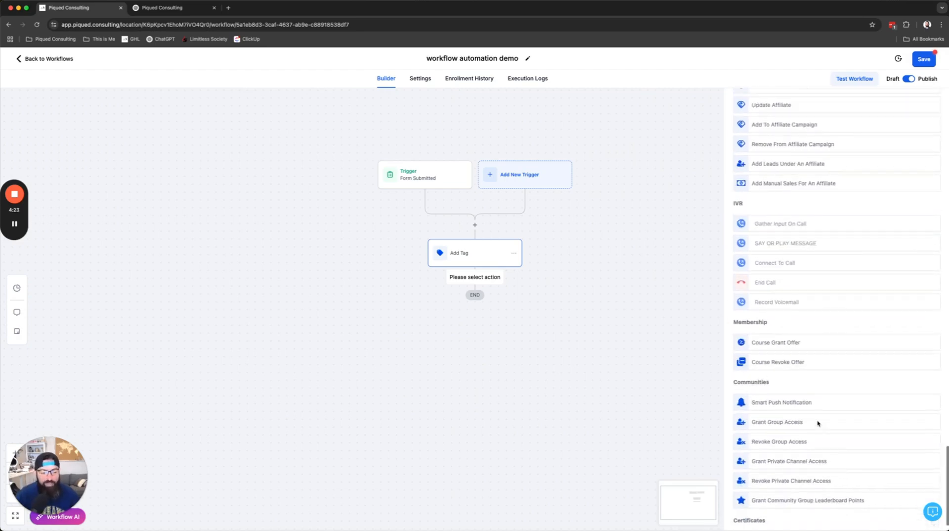
{"action": "scroll", "coordinate": [817, 423], "scroll_direction": "up", "scroll_amount": 5}
{"action": "left_click", "coordinate": [561, 350]}
- Delete the Form Submitted trigger from the workflow
{"action": "left_click", "coordinate": [428, 174]}
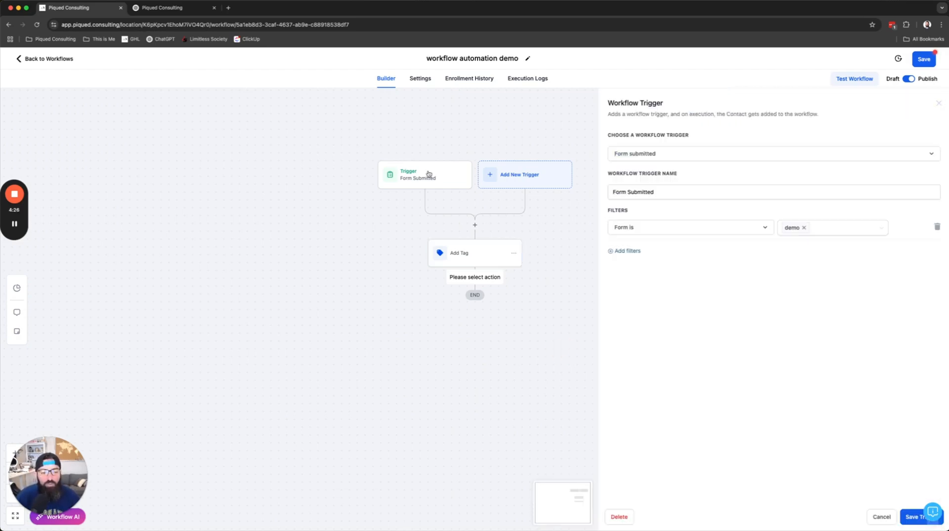
{"action": "left_click", "coordinate": [627, 517]}
{"action": "left_click", "coordinate": [559, 314]}
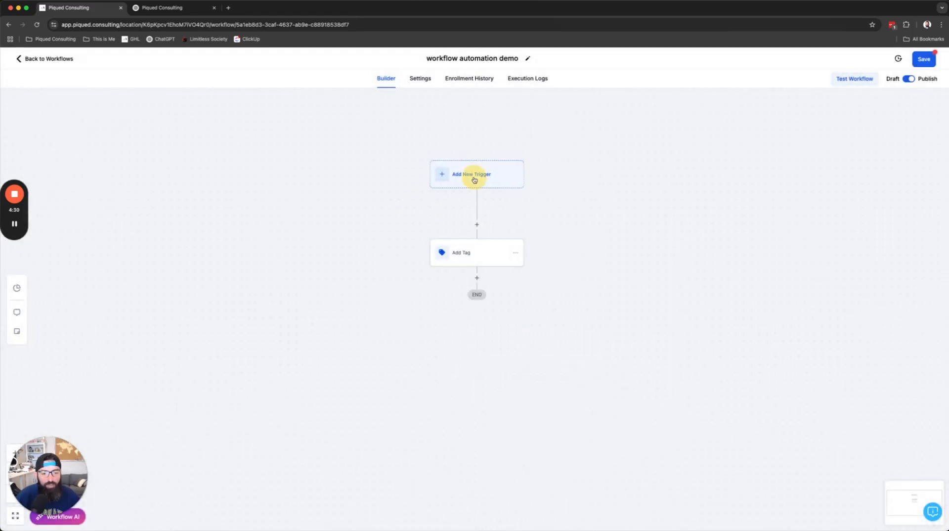
- Start a new Contact Tag trigger and set its filter to Tag Added
{"action": "left_click", "coordinate": [474, 180]}
{"action": "type", "text": "tag"}
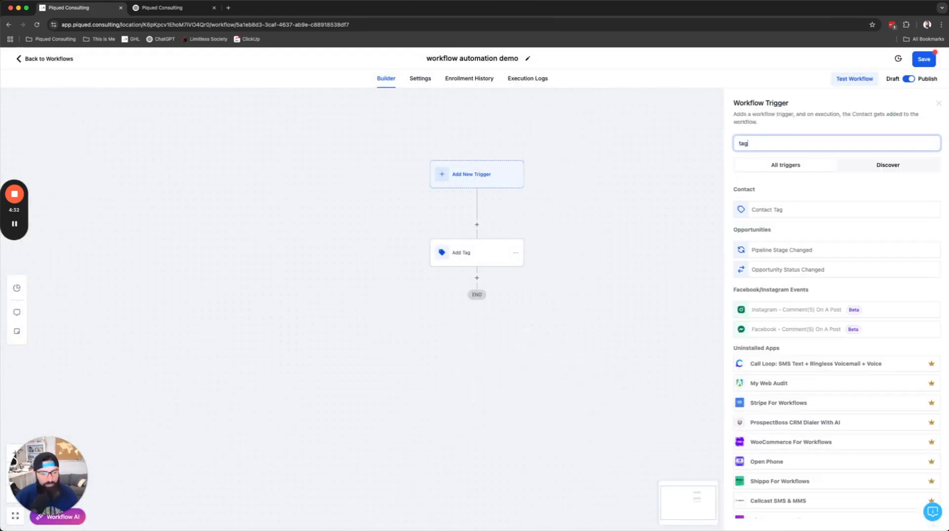
{"action": "left_click", "coordinate": [807, 209]}
{"action": "left_click", "coordinate": [629, 218]}
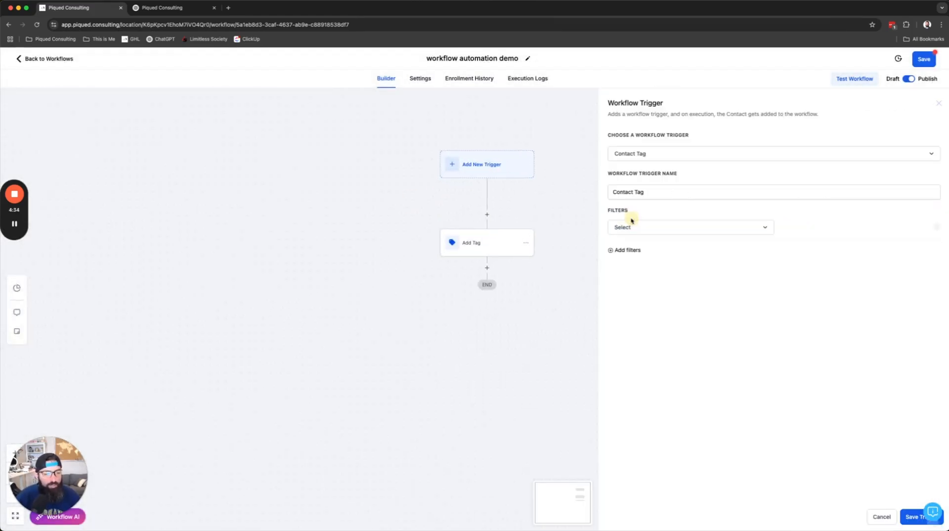
{"action": "left_click", "coordinate": [657, 228]}
{"action": "left_click", "coordinate": [638, 283]}
- Create the new tag "automation demo" as the Tag Added filter's value and save the trigger
{"action": "left_click", "coordinate": [807, 228]}
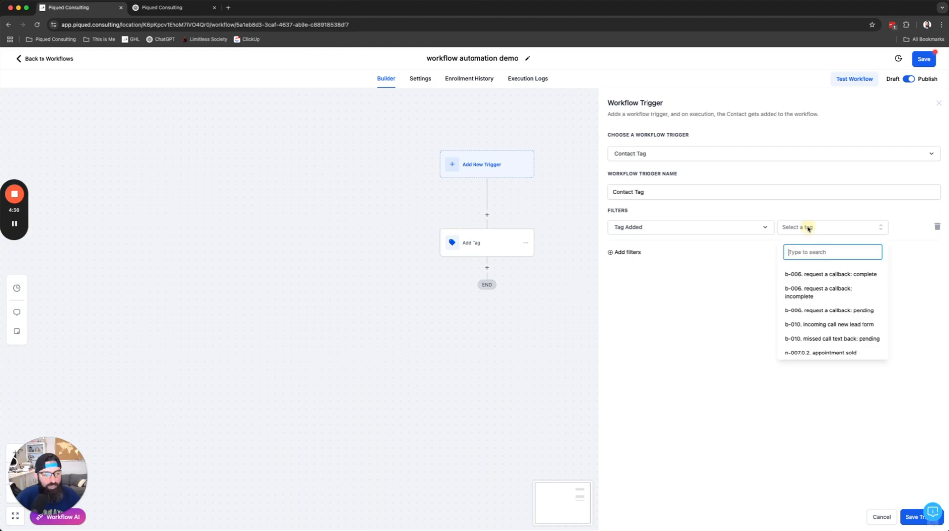
{"action": "type", "text": "demo"}
{"action": "key", "text": "BackSpace"}
{"action": "key", "text": "BackSpace"}
{"action": "key", "text": "BackSpace"}
{"action": "key", "text": "BackSpace"}
{"action": "type", "text": "aud"}
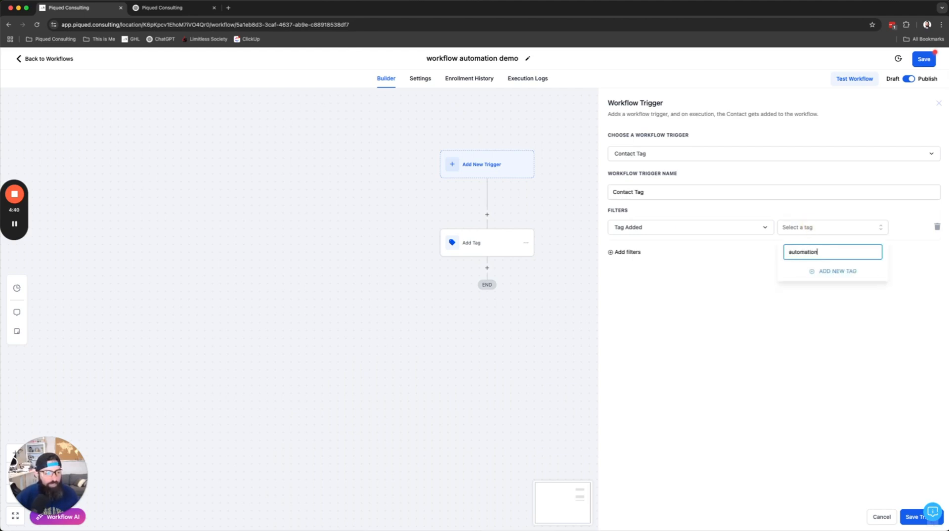
{"action": "type", "text": "omation demo"}
{"action": "left_click", "coordinate": [832, 271]}
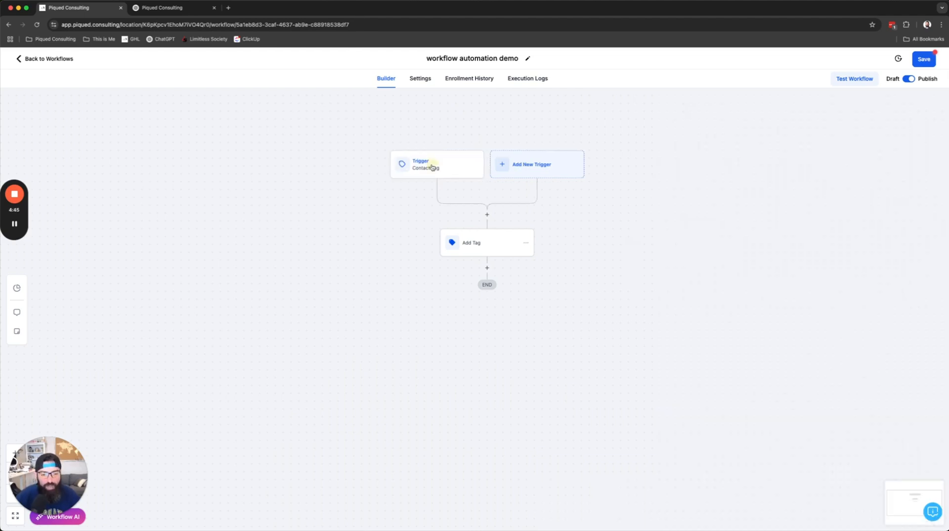
- Review the Contact Tag trigger's filter and the tag assigned by the Add Tag action
{"action": "left_click", "coordinate": [432, 164]}
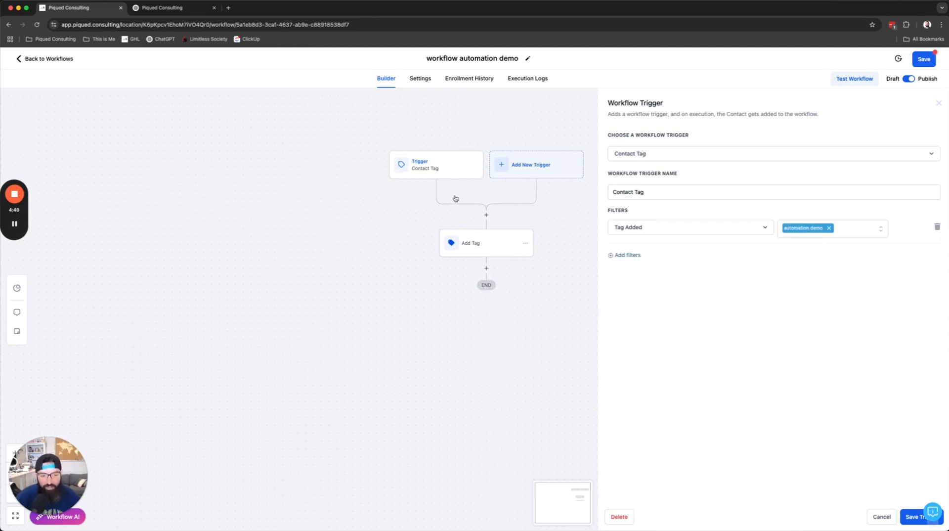
{"action": "left_click", "coordinate": [879, 516]}
{"action": "left_click", "coordinate": [477, 243]}
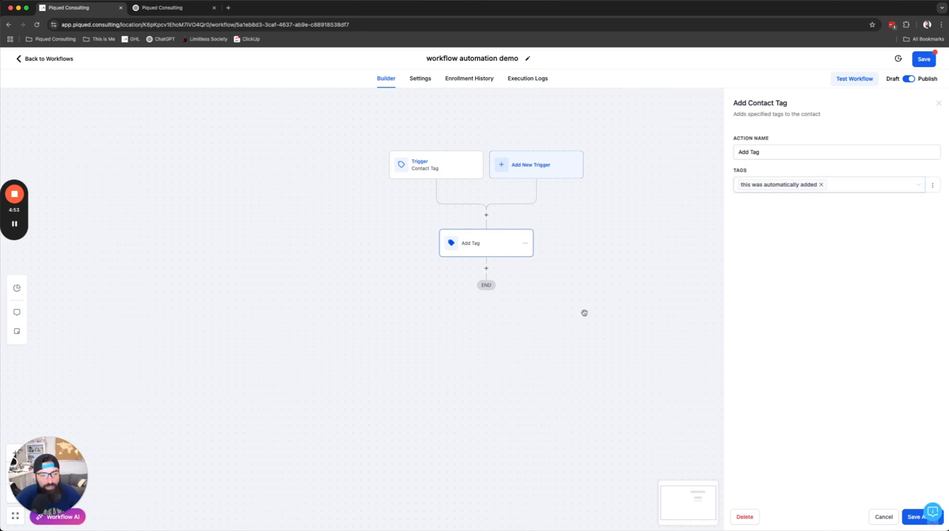
- Save the workflow and go back to the workflow list
{"action": "left_click", "coordinate": [924, 59]}
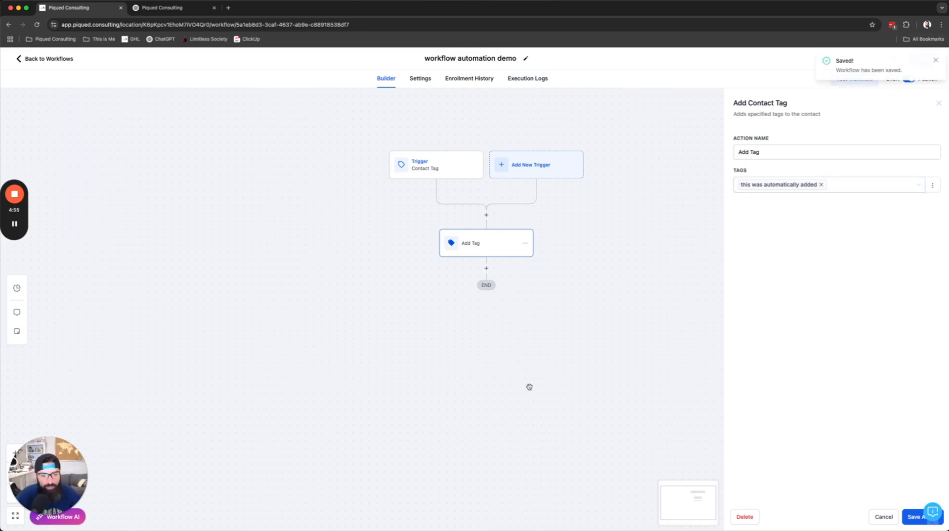
{"action": "left_click", "coordinate": [56, 60]}
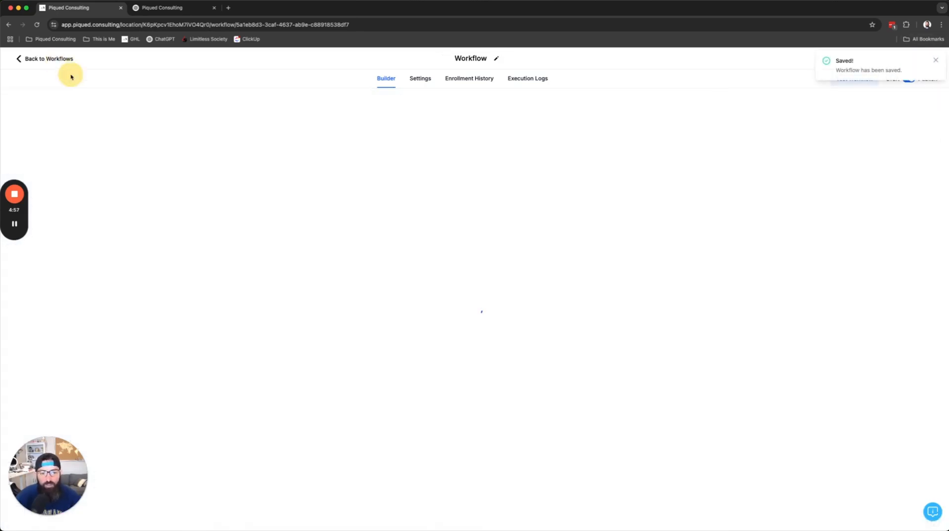
- Open the third contact in the contact list and add the existing tag "automation demo" to the record
{"action": "left_click", "coordinate": [41, 178]}
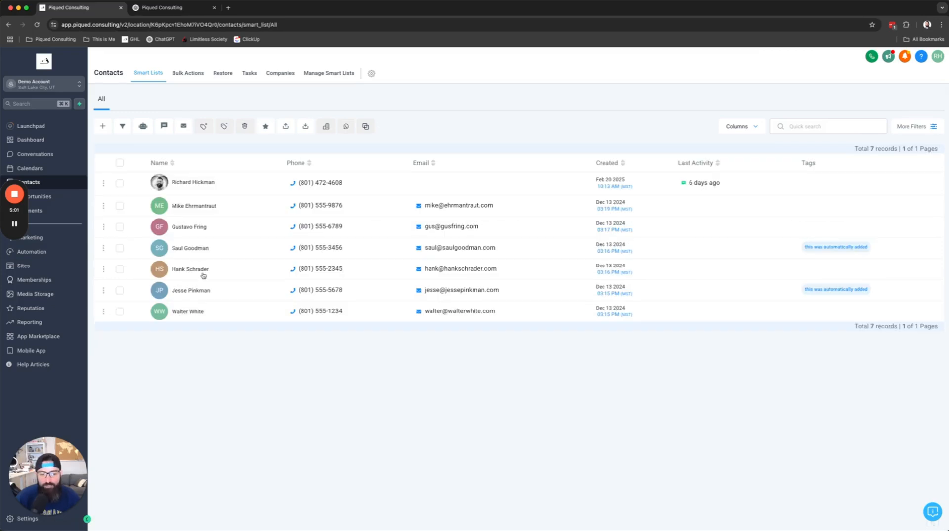
{"action": "left_click", "coordinate": [189, 228]}
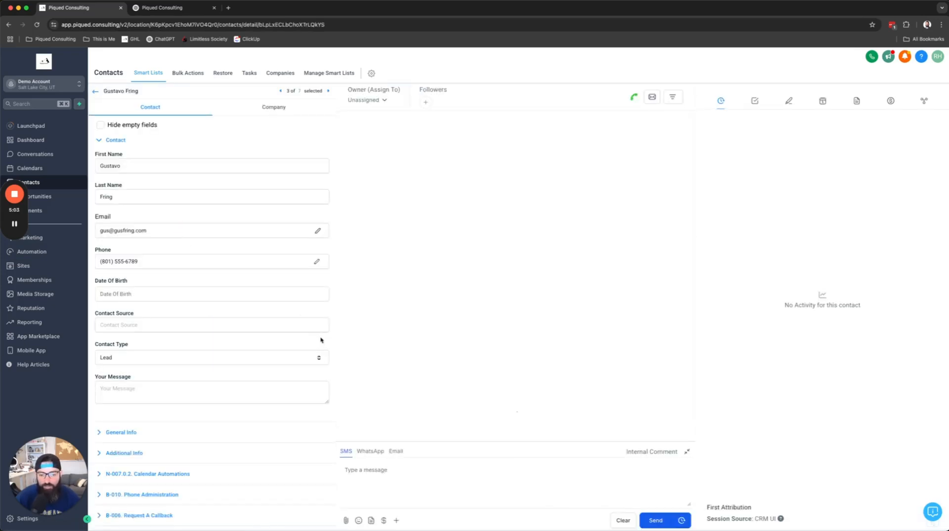
{"action": "scroll", "coordinate": [198, 411], "scroll_direction": "down", "scroll_amount": 8}
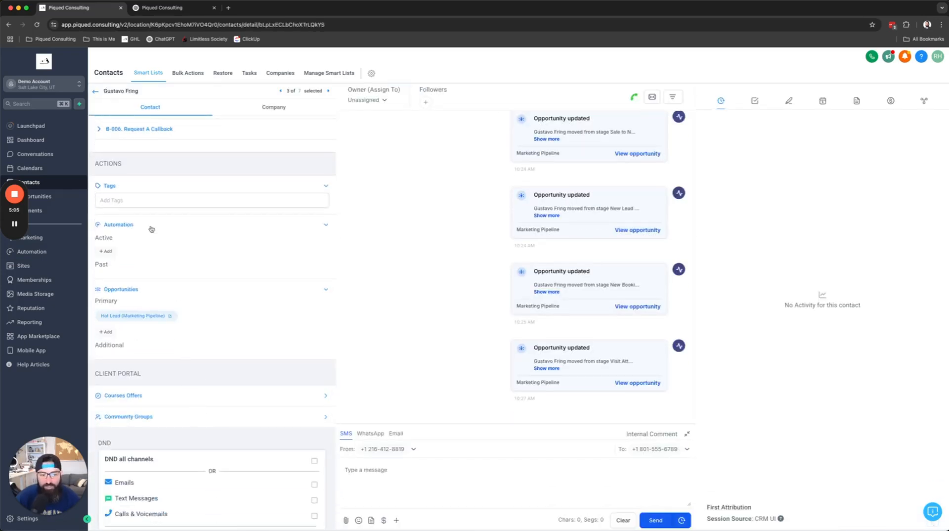
{"action": "left_click", "coordinate": [141, 201]}
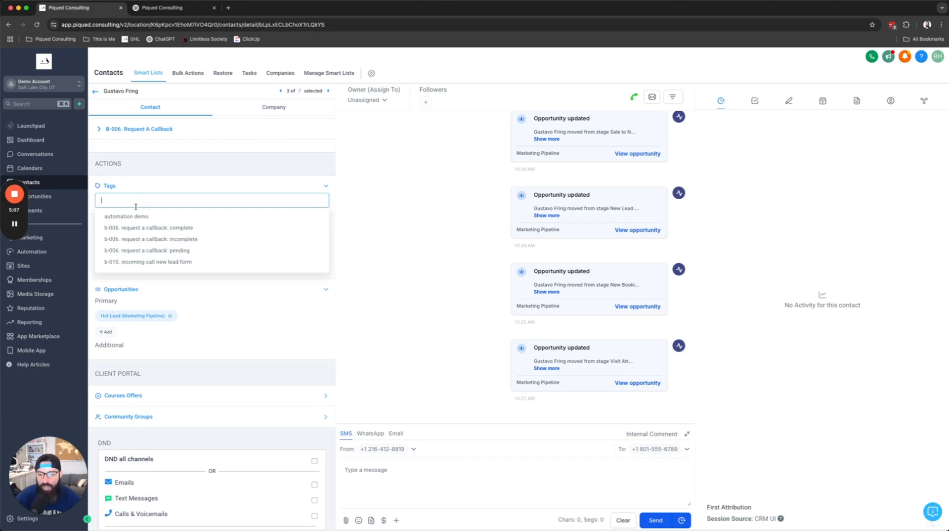
{"action": "left_click", "coordinate": [131, 218]}
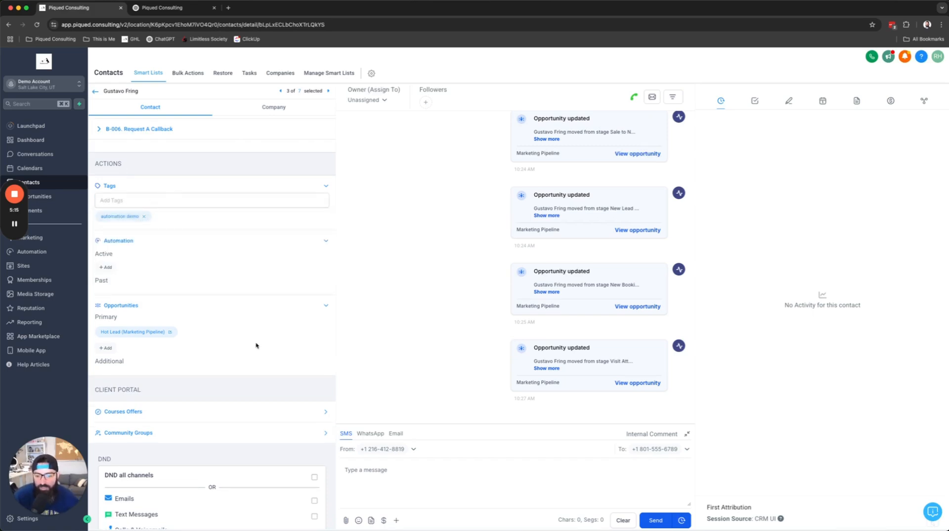
- Reload the contact's record and check its tags and past automations for the workflow's effect
{"action": "scroll", "coordinate": [251, 353], "scroll_direction": "down", "scroll_amount": 1}
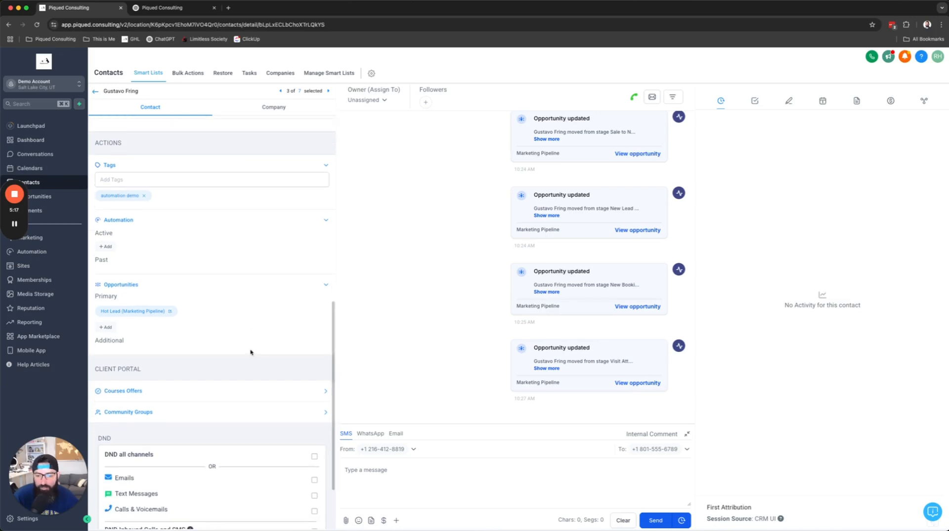
{"action": "scroll", "coordinate": [250, 353], "scroll_direction": "up", "scroll_amount": 1}
{"action": "scroll", "coordinate": [250, 353], "scroll_direction": "down", "scroll_amount": 3}
{"action": "scroll", "coordinate": [250, 353], "scroll_direction": "up", "scroll_amount": 1}
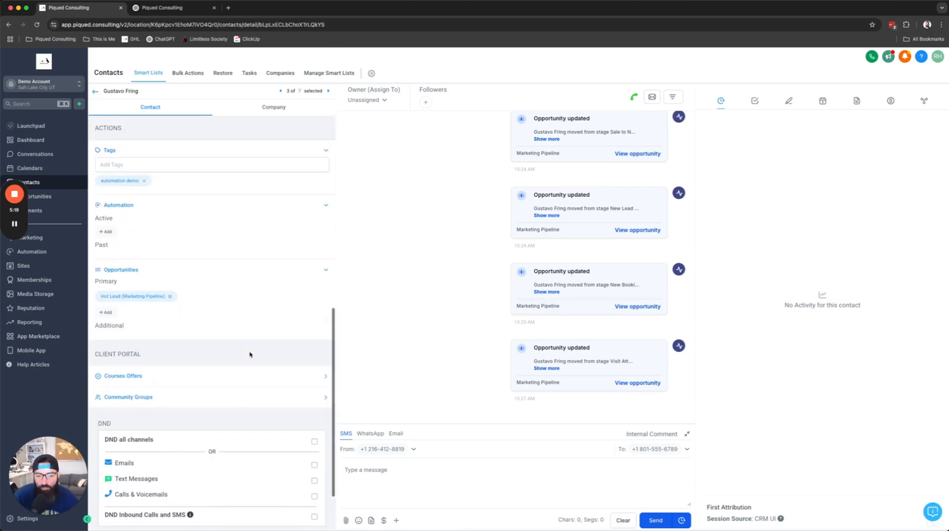
{"action": "left_click", "coordinate": [36, 24]}
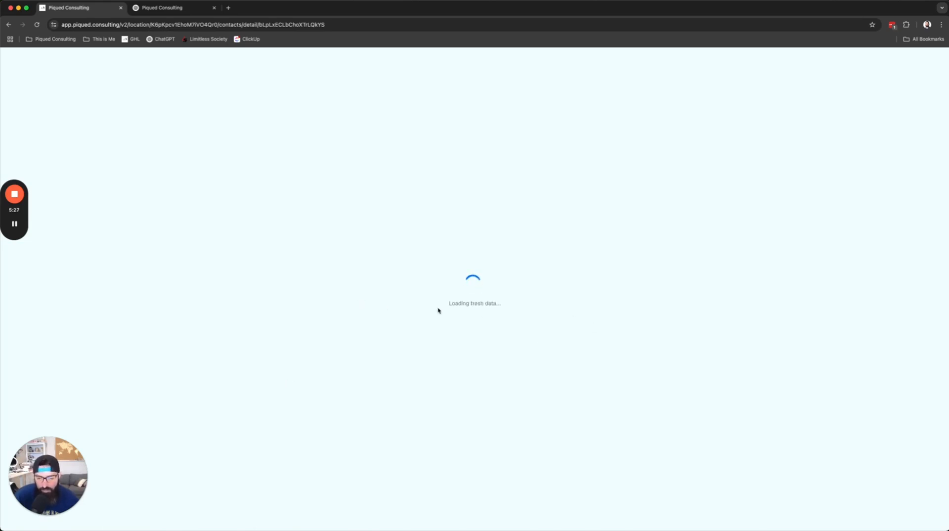
{"action": "scroll", "coordinate": [246, 298], "scroll_direction": "down", "scroll_amount": 10}
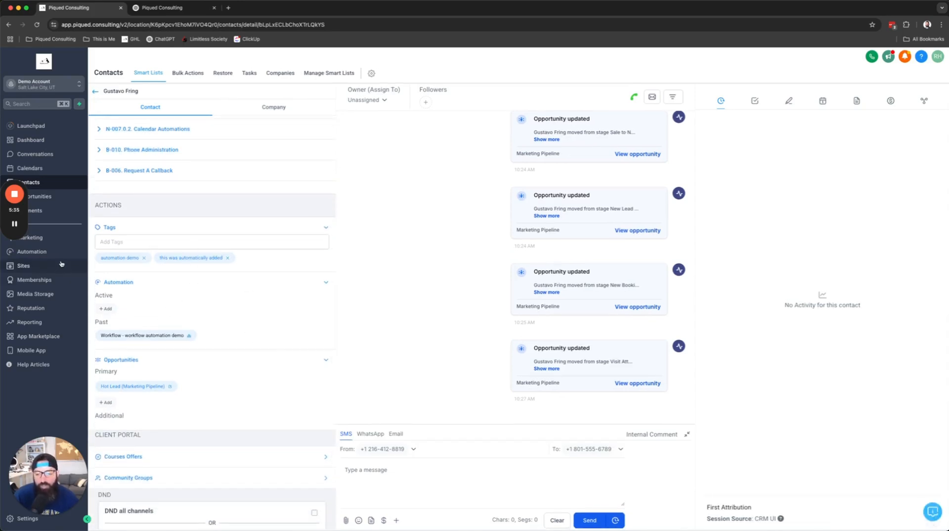
- Open the "workflow automation demo" workflow and look over the Workflow AI assistant's options and free credits, closing the assistant when done
{"action": "left_click", "coordinate": [44, 251]}
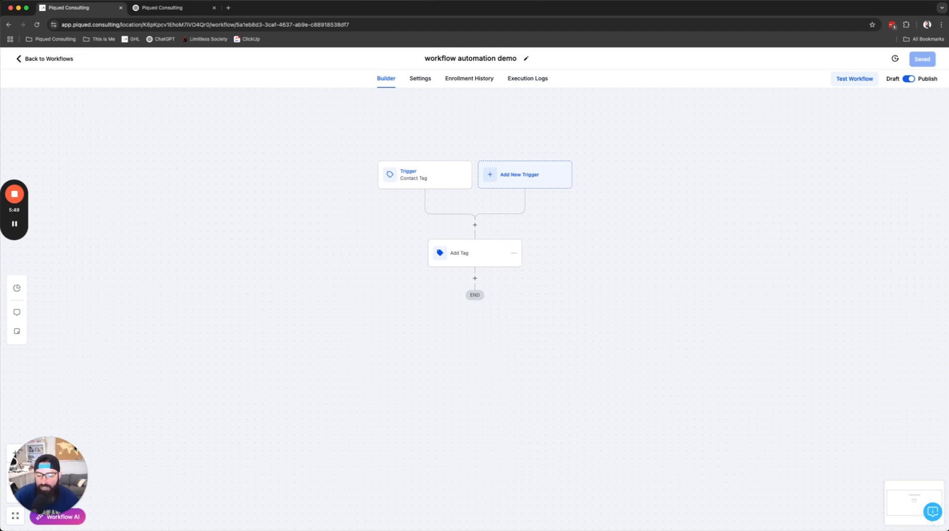
{"action": "left_click_drag", "start_coordinate": [59, 470], "coordinate": [65, 412]}
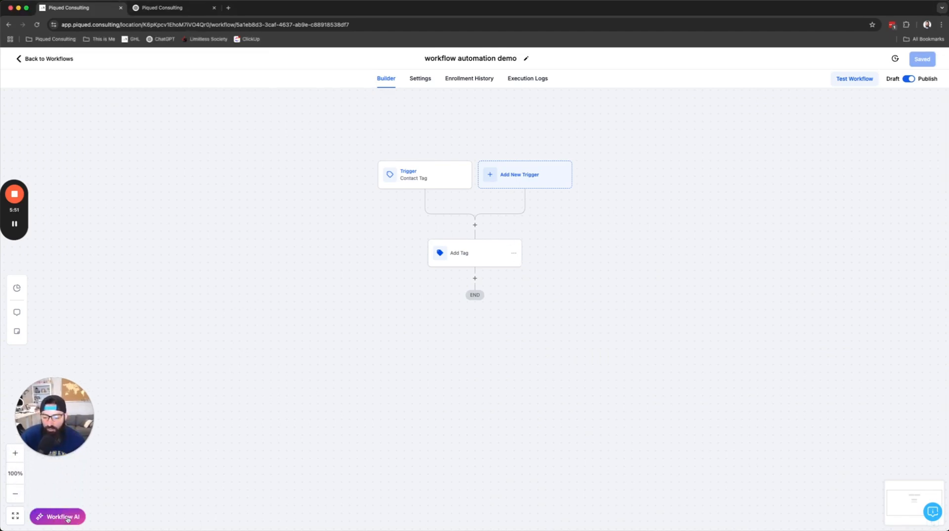
{"action": "left_click", "coordinate": [67, 516]}
{"action": "left_click_drag", "start_coordinate": [74, 447], "coordinate": [326, 449]}
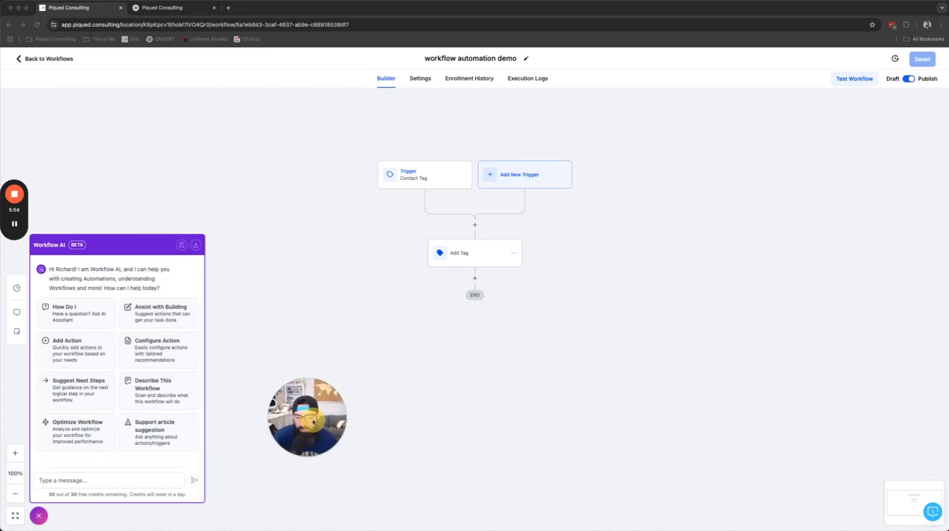
{"action": "left_click", "coordinate": [74, 483]}
{"action": "left_click", "coordinate": [91, 481]}
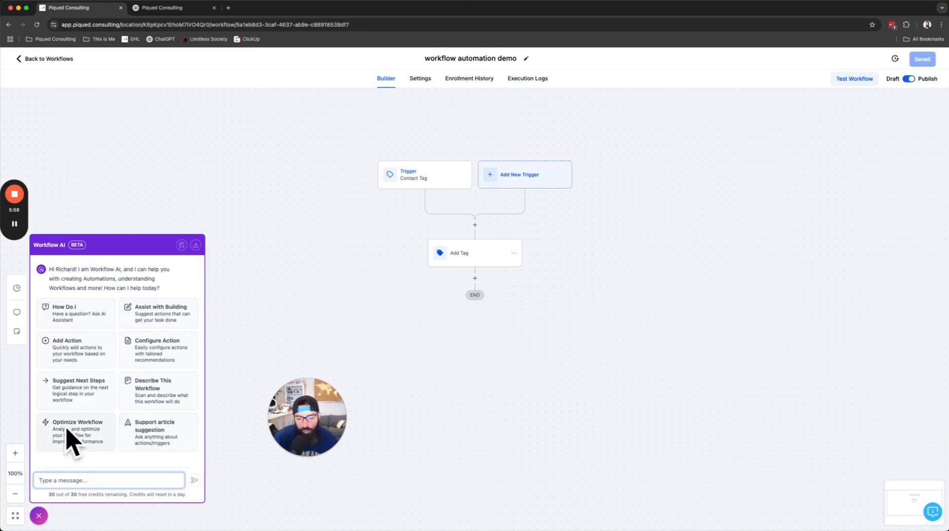
{"action": "left_click", "coordinate": [57, 495]}
{"action": "left_click_drag", "start_coordinate": [58, 495], "coordinate": [126, 495]}
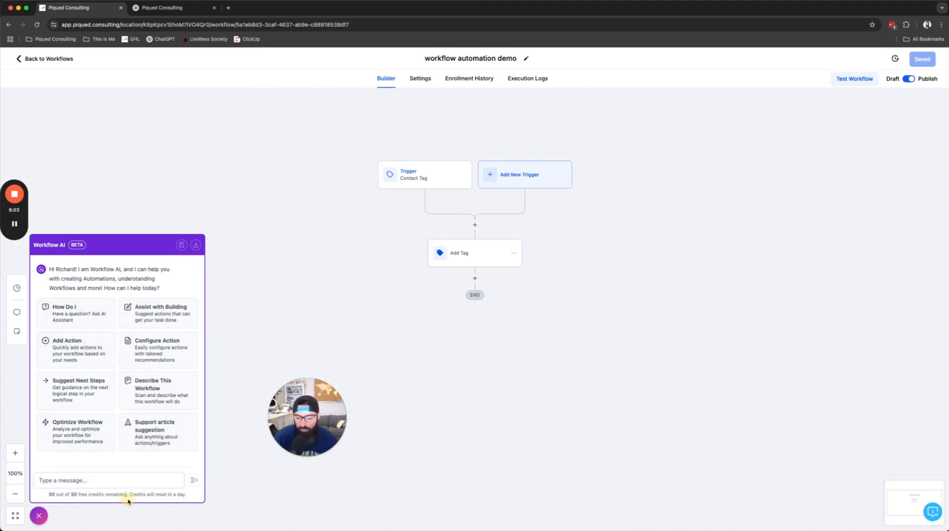
{"action": "left_click", "coordinate": [39, 516]}
{"action": "left_click_drag", "start_coordinate": [262, 437], "coordinate": [22, 484]}
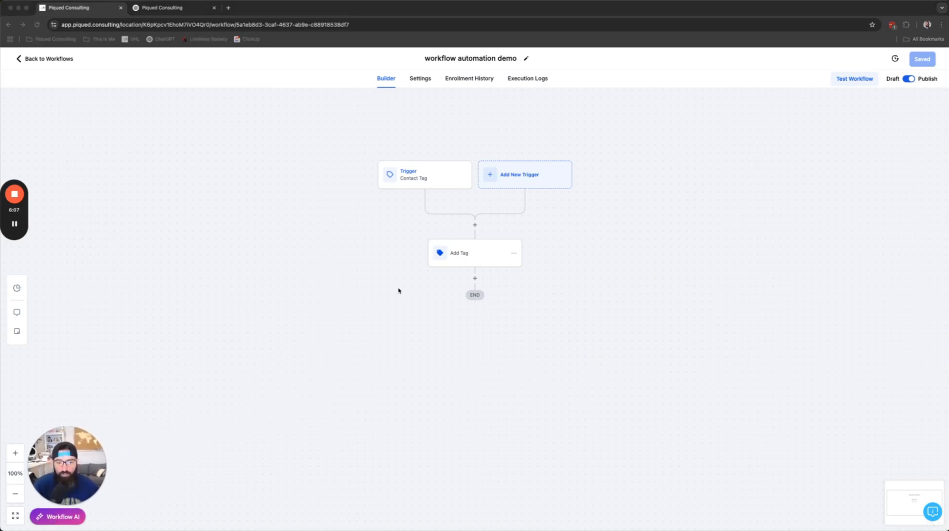
- Leave the workflow and return to the full contact list
{"action": "left_click", "coordinate": [42, 59]}
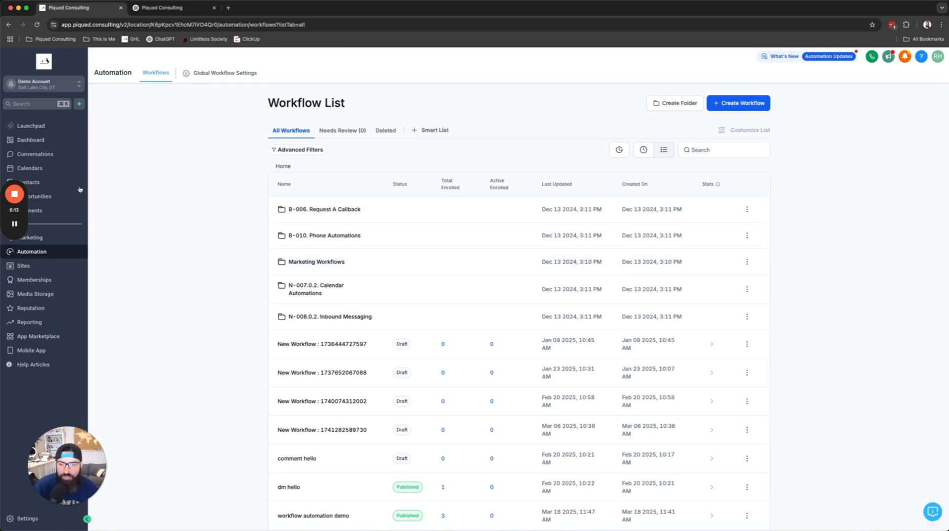
{"action": "left_click", "coordinate": [30, 182]}
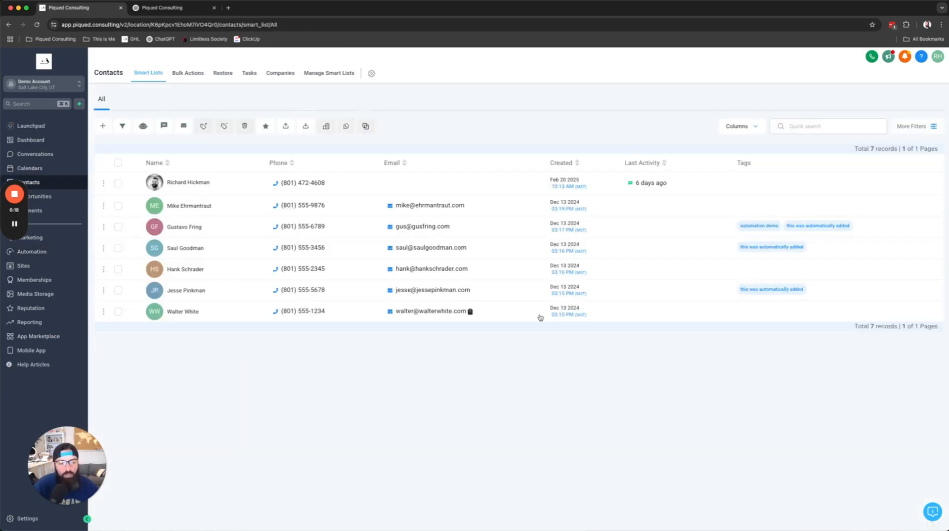
- Try selecting the three untagged contacts that have an email address one by one, and deselect them again
{"action": "left_click", "coordinate": [118, 312]}
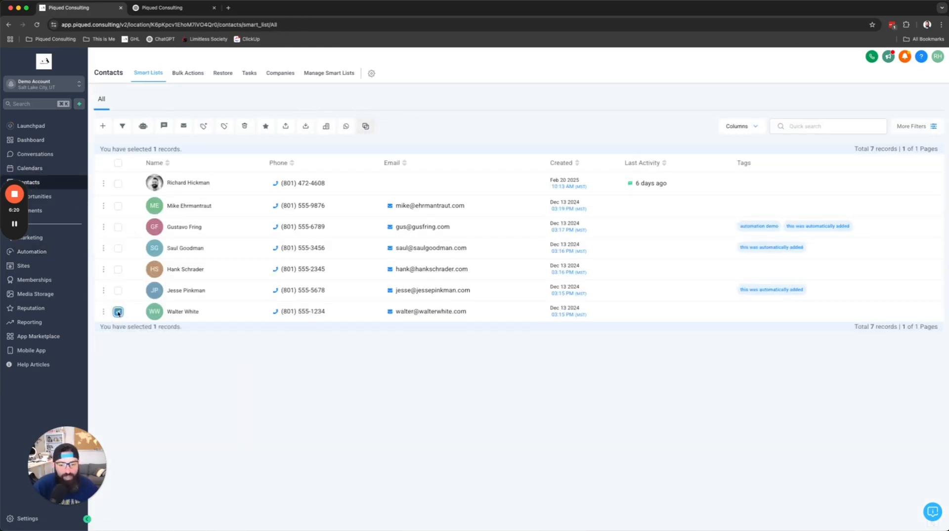
{"action": "left_click", "coordinate": [118, 270]}
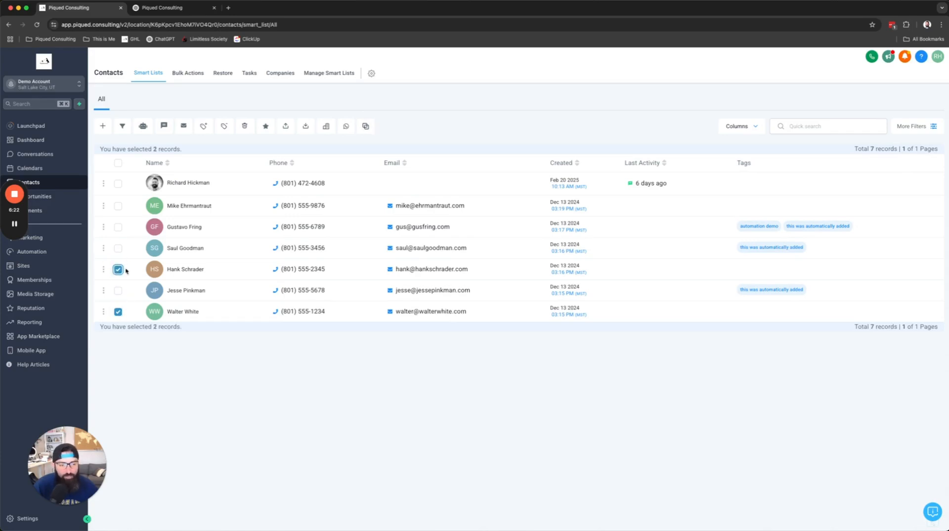
{"action": "left_click", "coordinate": [118, 206]}
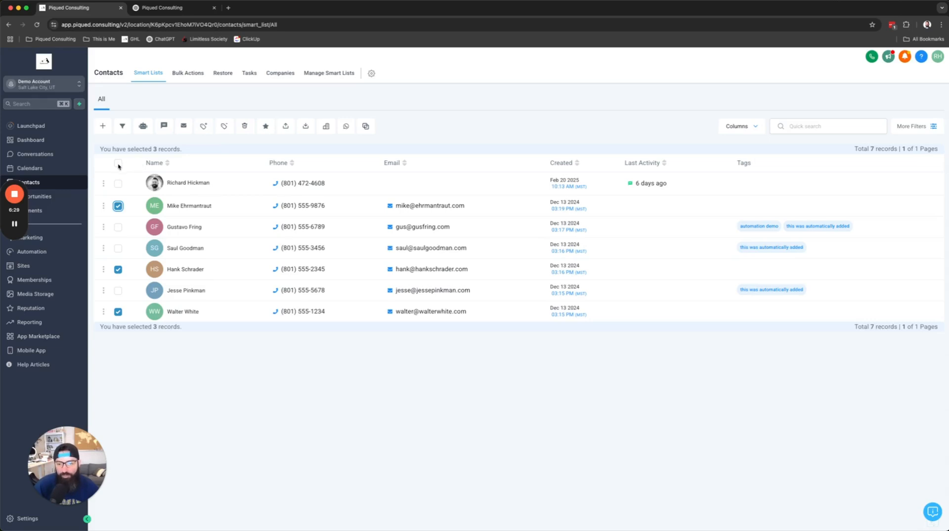
{"action": "left_click", "coordinate": [118, 206]}
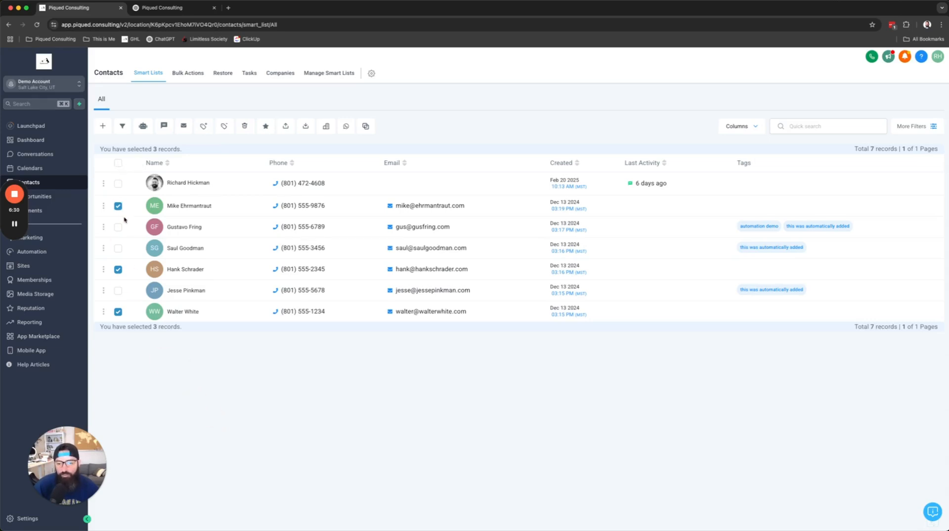
{"action": "left_click", "coordinate": [117, 269]}
{"action": "left_click", "coordinate": [118, 311]}
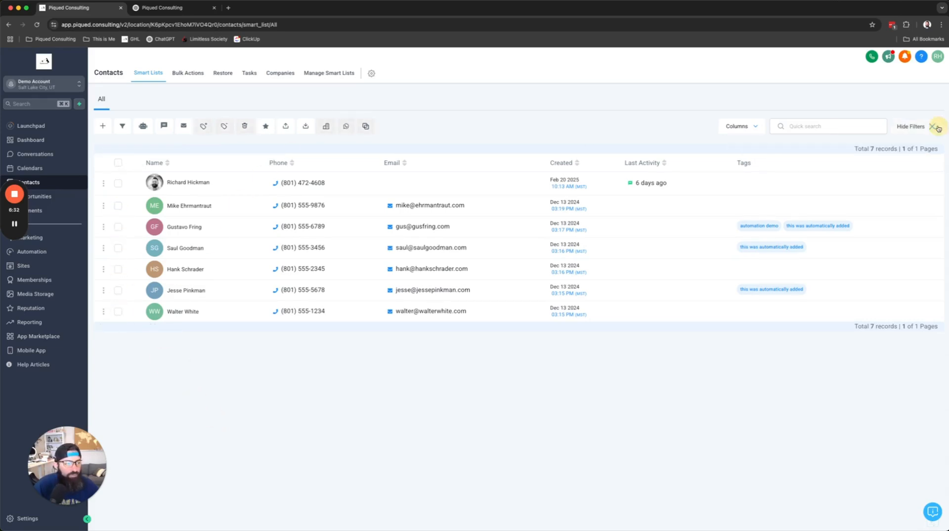
- Filter the contacts by Email "Is not empty" and select all the matching contacts
{"action": "left_click", "coordinate": [933, 126]}
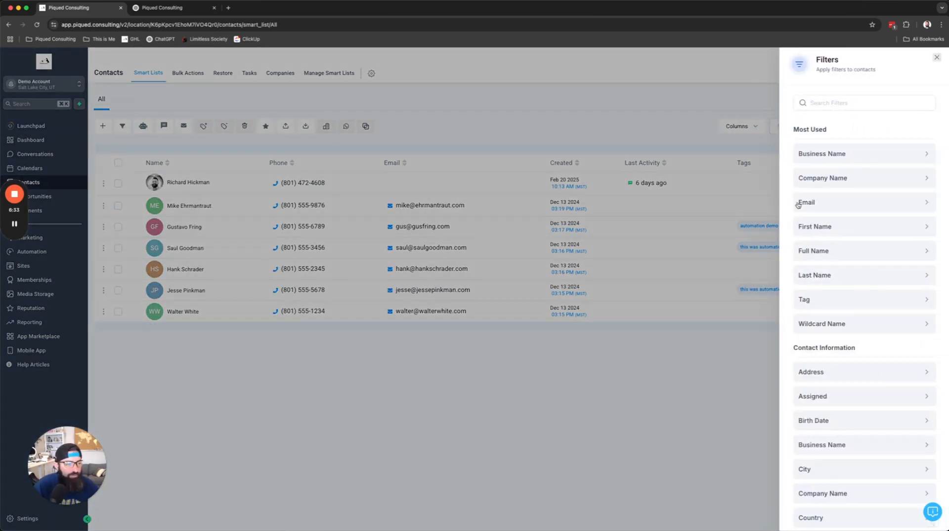
{"action": "left_click", "coordinate": [837, 203]}
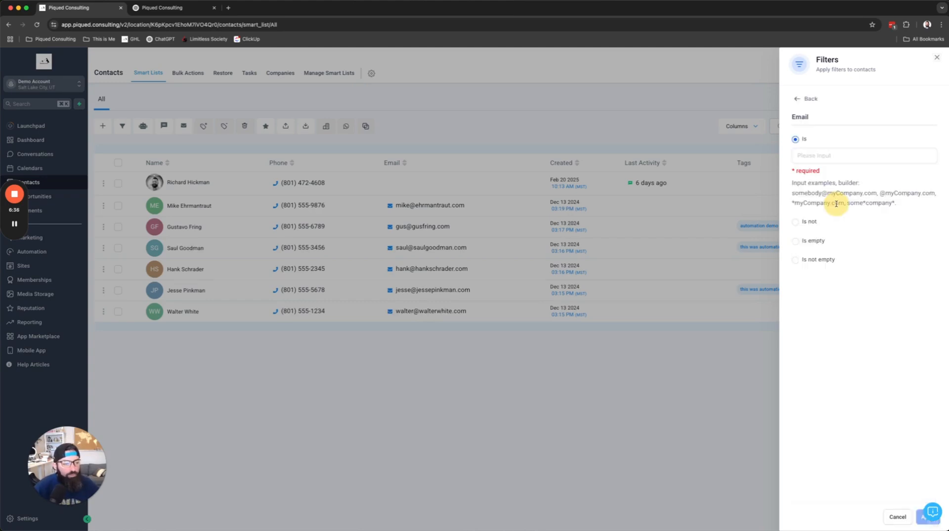
{"action": "left_click", "coordinate": [810, 258]}
{"action": "left_click", "coordinate": [923, 517]}
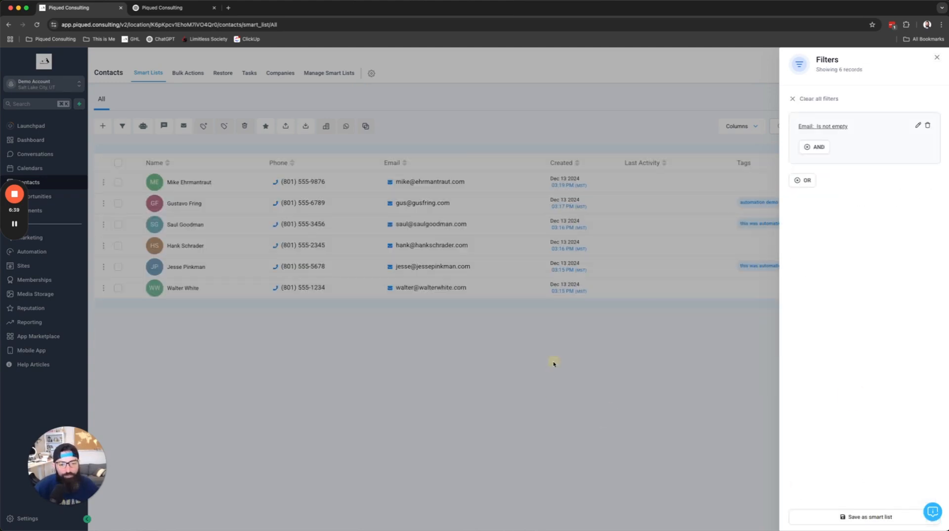
{"action": "left_click", "coordinate": [554, 363]}
{"action": "left_click", "coordinate": [118, 163]}
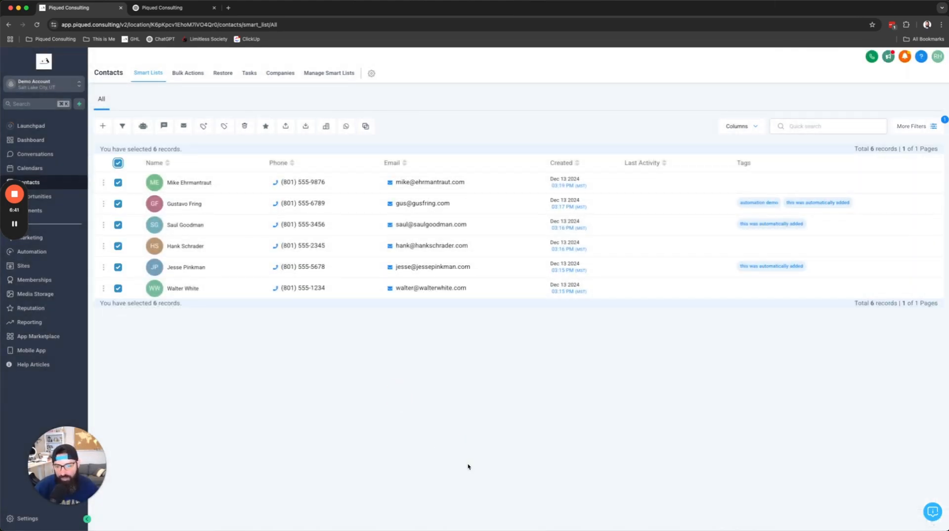
- Deselect the filtered contacts and clear all filters from the contact list
{"action": "left_click", "coordinate": [123, 164]}
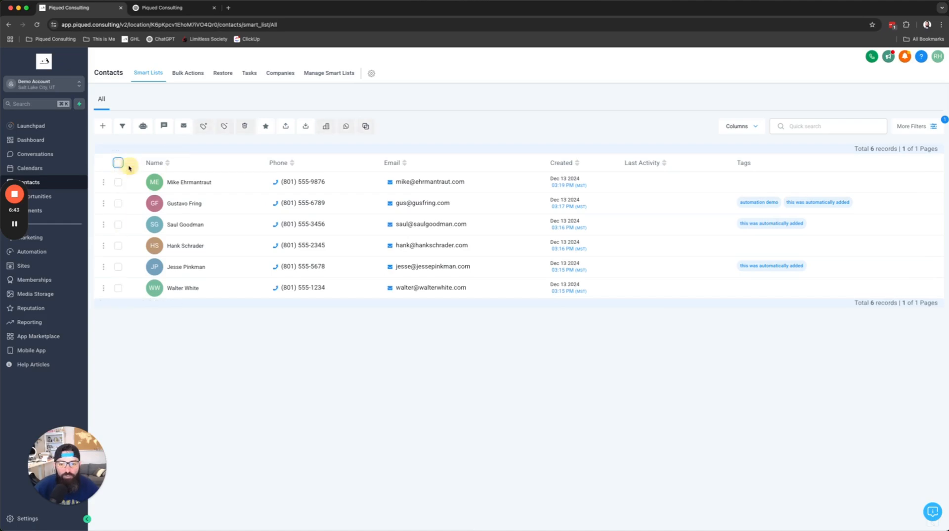
{"action": "left_click", "coordinate": [922, 126]}
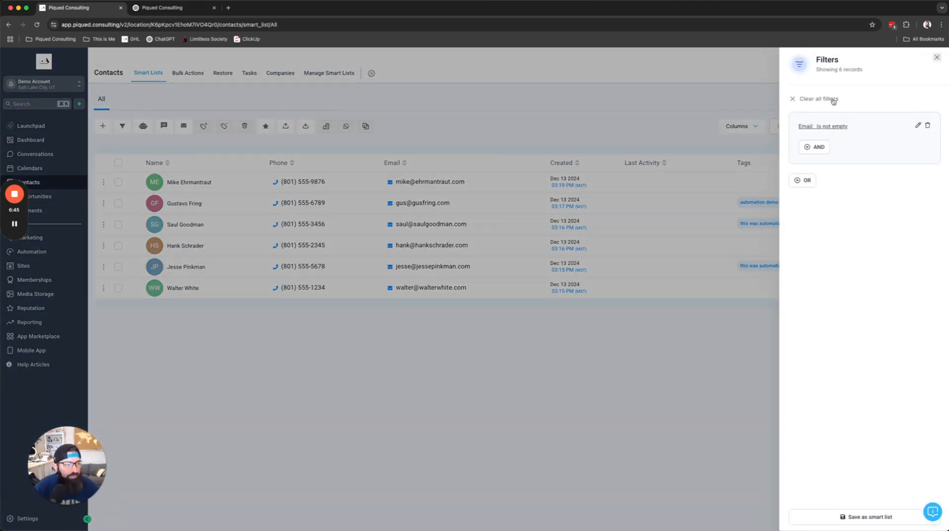
{"action": "left_click", "coordinate": [833, 99]}
{"action": "left_click", "coordinate": [936, 58]}
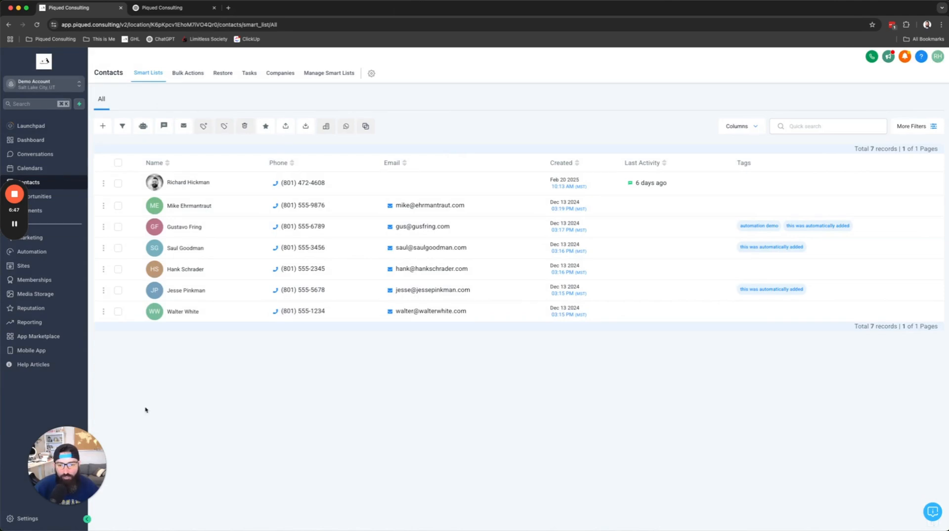
- Select only the three untagged contacts that have an email address in the unfiltered contact list
{"action": "left_click", "coordinate": [118, 162]}
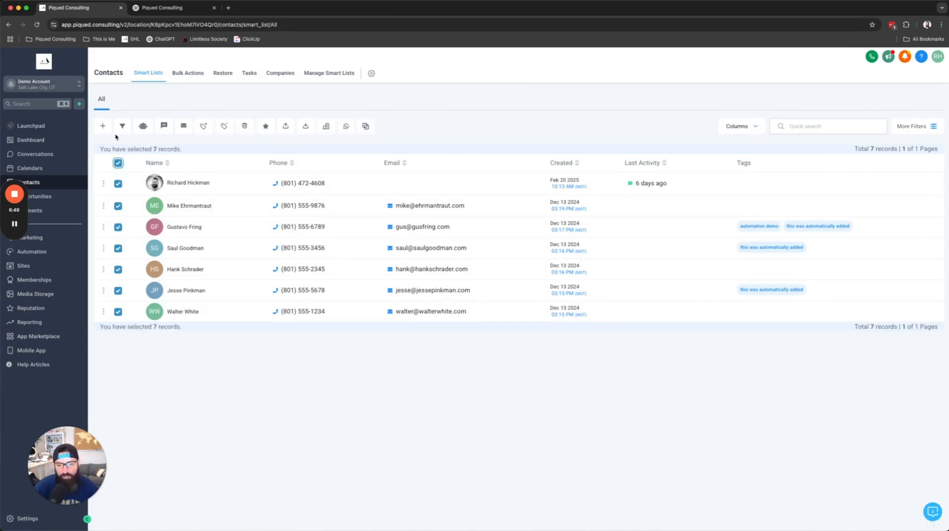
{"action": "left_click", "coordinate": [117, 164]}
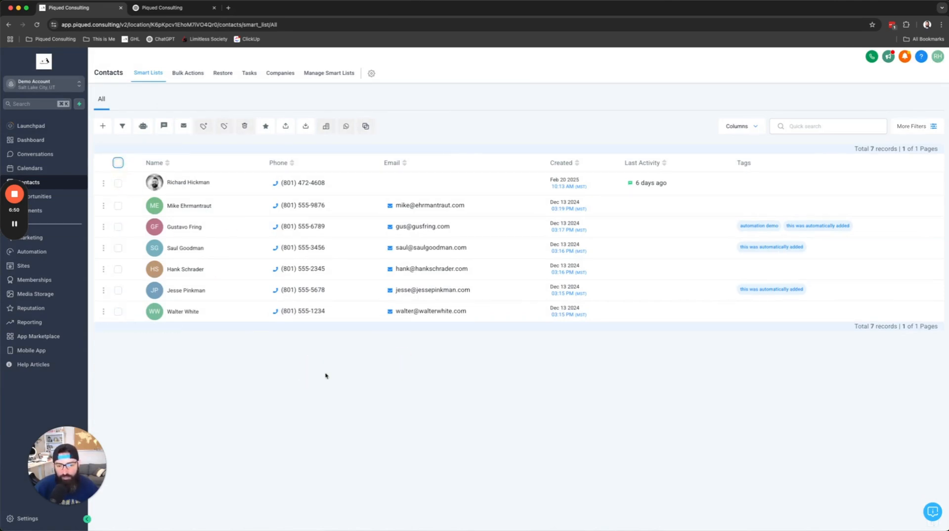
{"action": "left_click", "coordinate": [118, 206]}
{"action": "left_click", "coordinate": [118, 269]}
{"action": "left_click", "coordinate": [119, 311]}
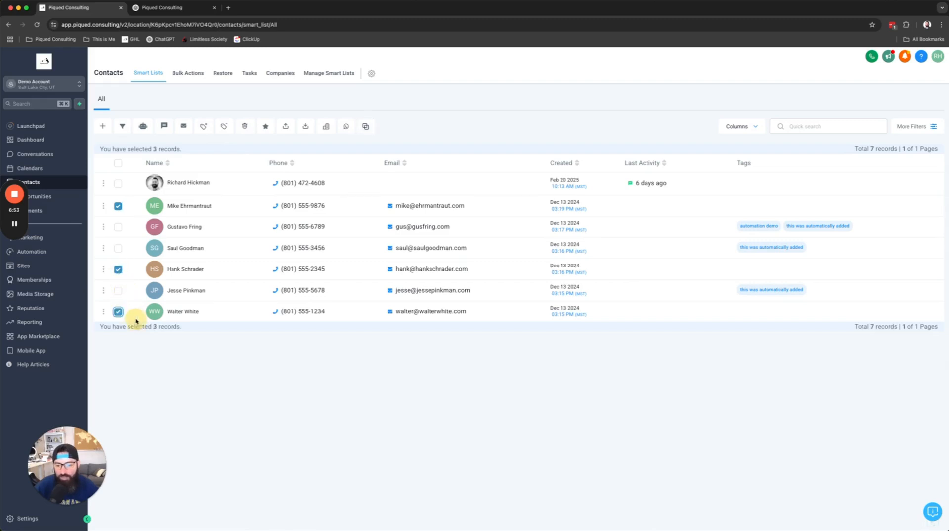
- Begin adding the three selected contacts to an automation, choosing the "workflow automation demo" workflow
{"action": "left_click", "coordinate": [142, 126]}
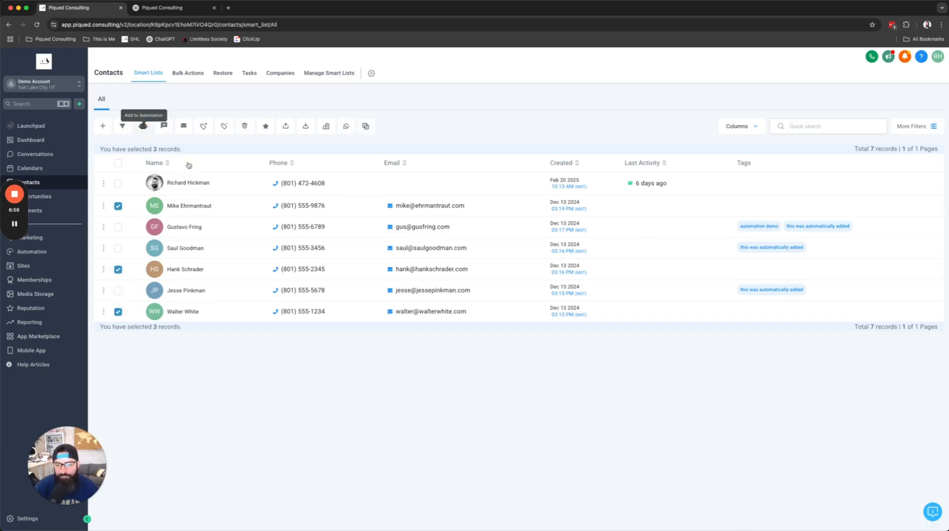
{"action": "left_click", "coordinate": [575, 201]}
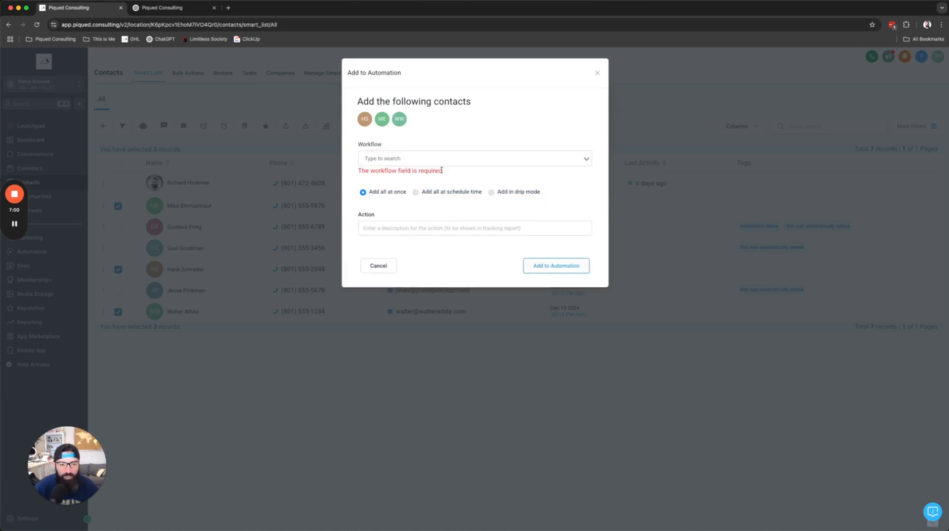
{"action": "left_click", "coordinate": [422, 157]}
{"action": "scroll", "coordinate": [460, 242], "scroll_direction": "down", "scroll_amount": 2}
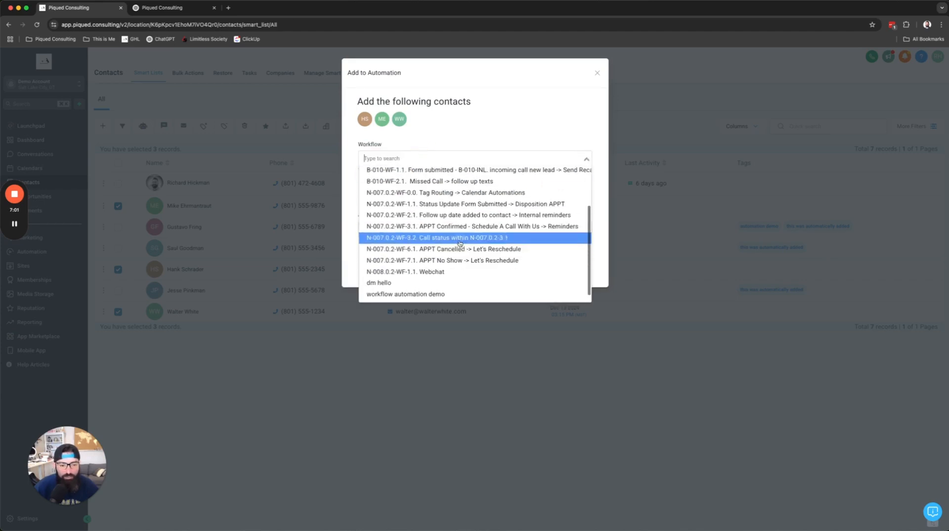
{"action": "left_click", "coordinate": [393, 294]}
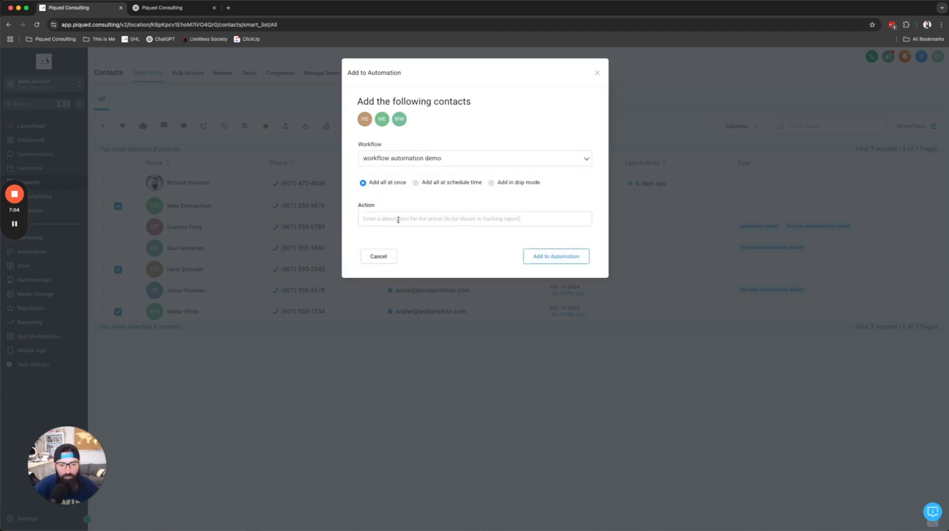
- Describe the bulk action as "workflow automation", submit it to add all the contacts at once, and close the confirmation
{"action": "left_click", "coordinate": [398, 220]}
{"action": "type", "text": "workflow automation"}
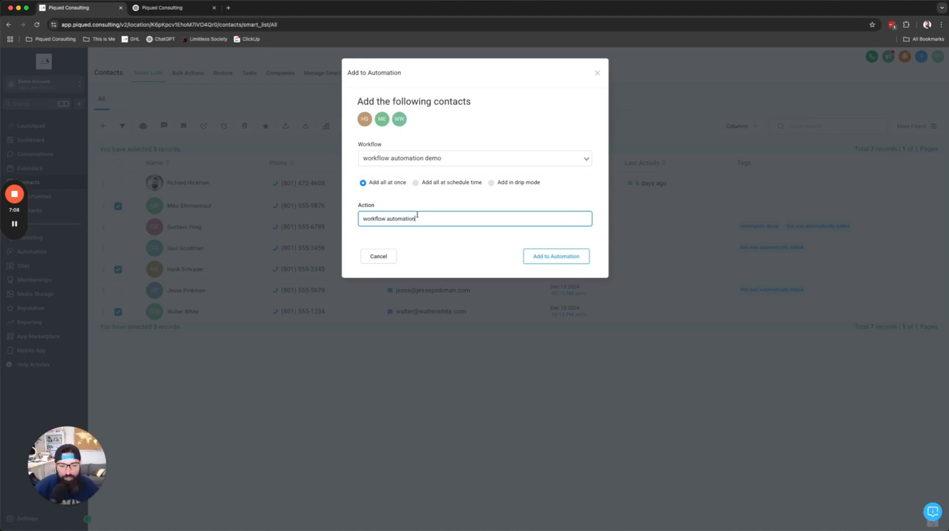
{"action": "left_click_drag", "start_coordinate": [418, 219], "coordinate": [336, 217]}
{"action": "left_click_drag", "start_coordinate": [419, 219], "coordinate": [358, 220]}
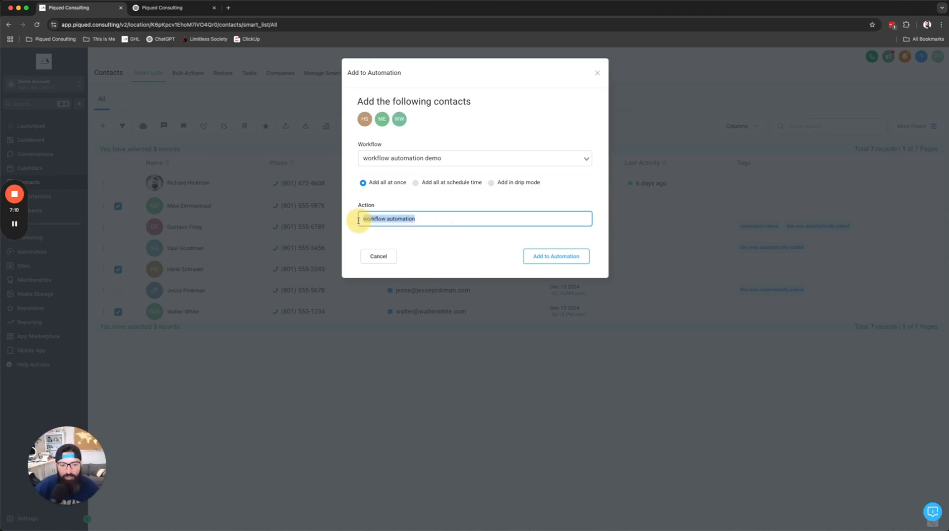
{"action": "left_click", "coordinate": [566, 259]}
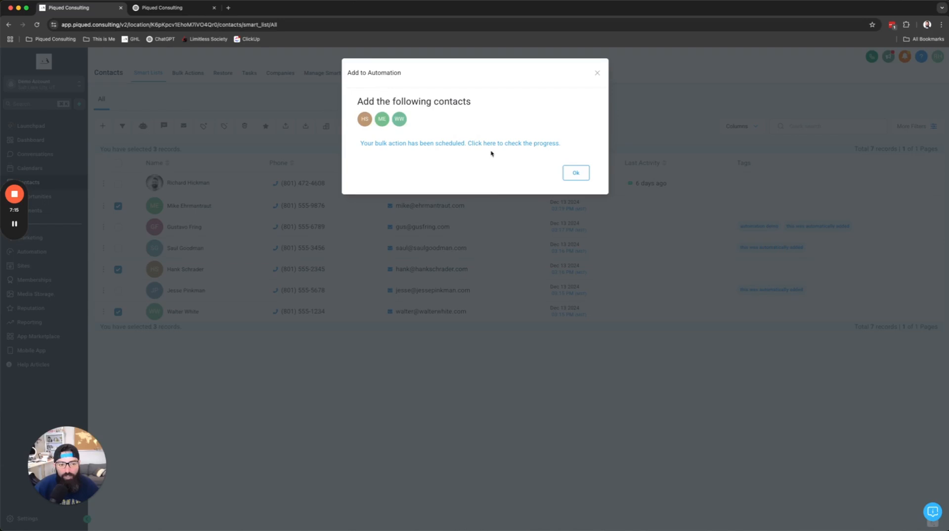
{"action": "left_click", "coordinate": [575, 172]}
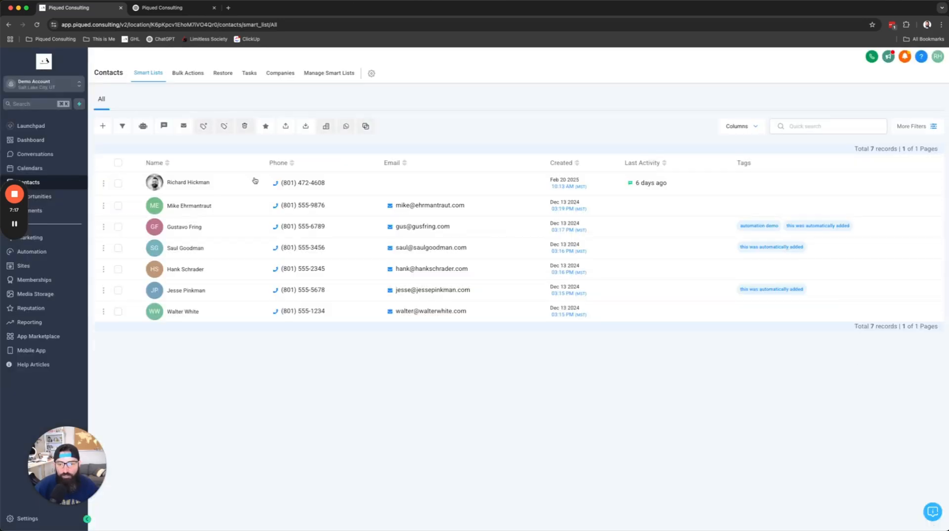
- Check the label and status of the "workflow automation" entry in the bulk actions history
{"action": "left_click", "coordinate": [184, 75]}
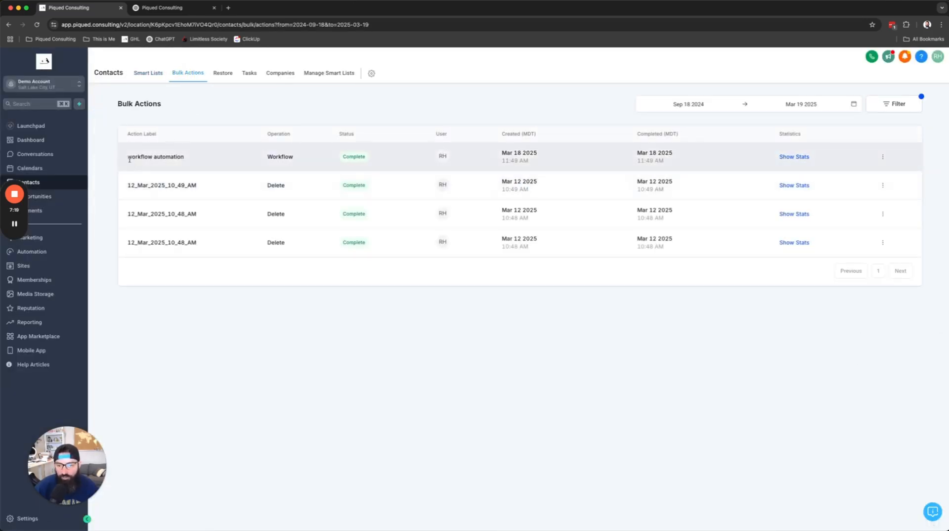
{"action": "left_click_drag", "start_coordinate": [127, 157], "coordinate": [187, 158]}
{"action": "left_click", "coordinate": [186, 159]}
{"action": "left_click_drag", "start_coordinate": [127, 156], "coordinate": [193, 156]}
{"action": "left_click", "coordinate": [341, 155]}
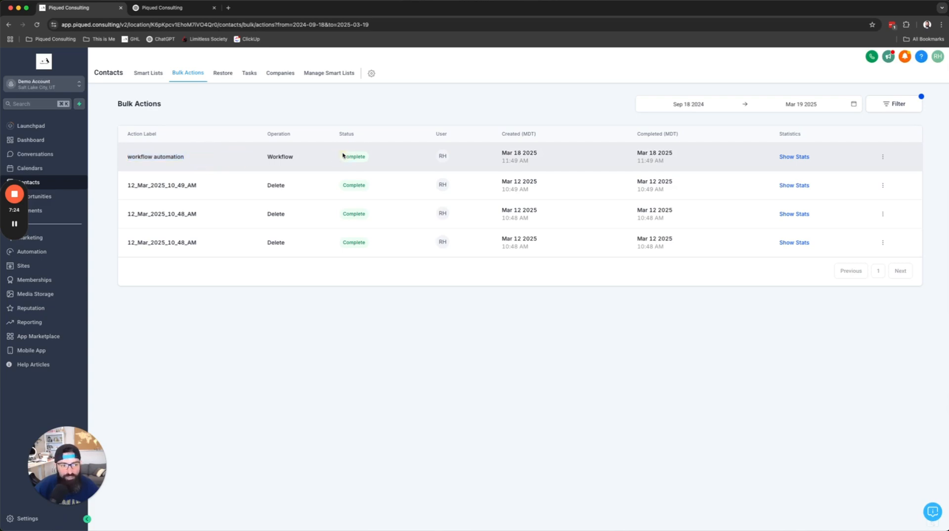
- Return to the smart list of all contacts and reselect the three contacts that were bulk-added to the workflow
{"action": "left_click", "coordinate": [148, 73]}
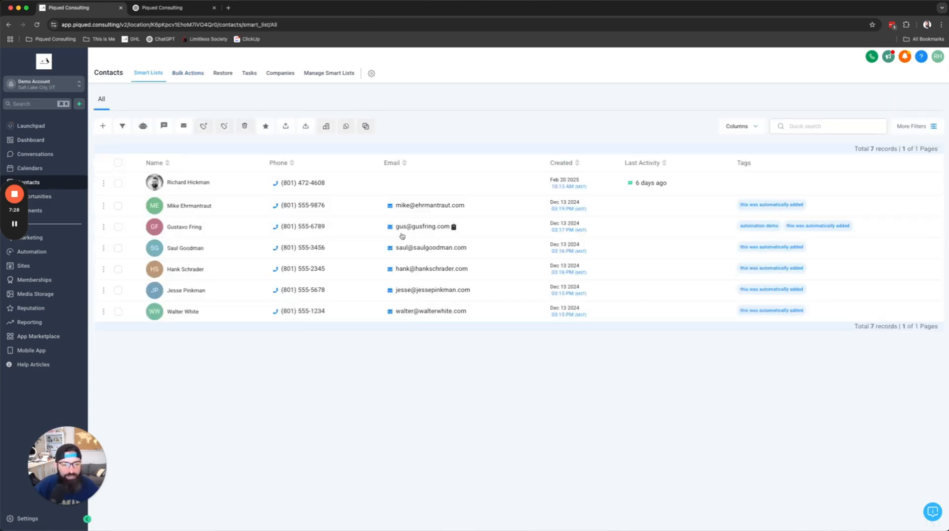
{"action": "left_click", "coordinate": [118, 206]}
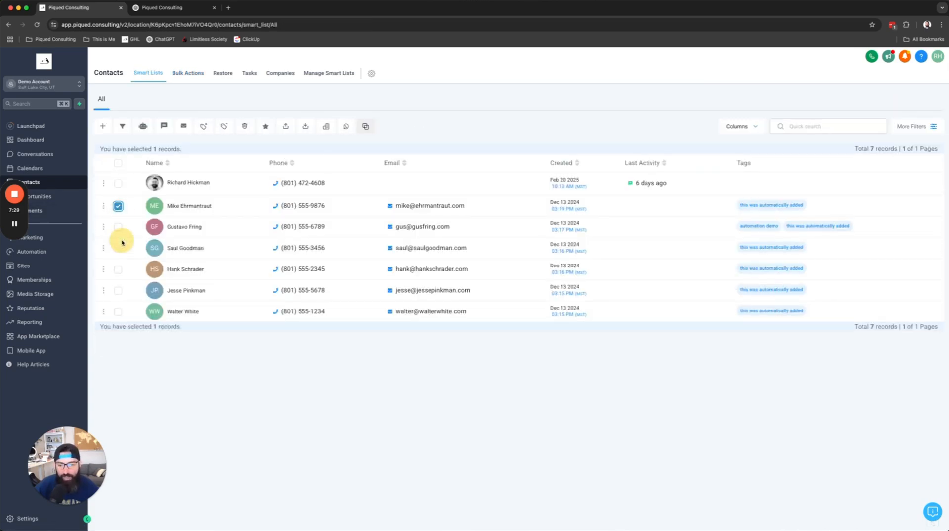
{"action": "left_click", "coordinate": [118, 269]}
{"action": "left_click", "coordinate": [118, 312]}
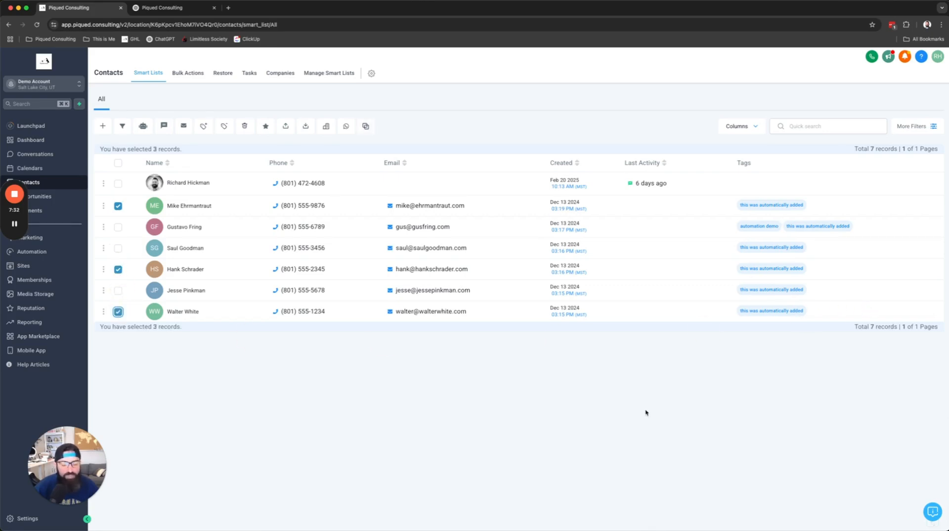